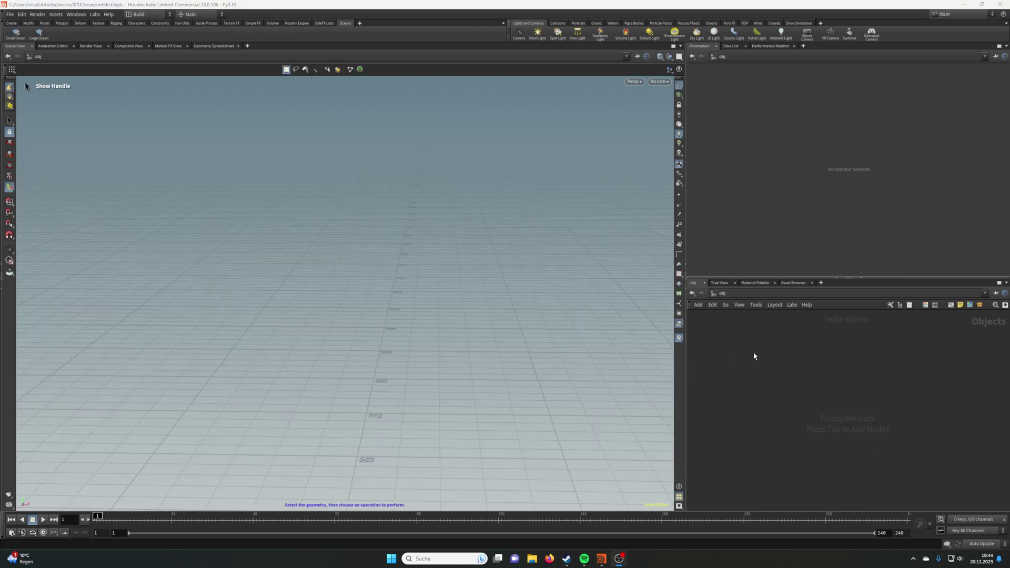
- Create a LOP Network node at the object level and go inside it
{"action": "key", "text": "Tab"}
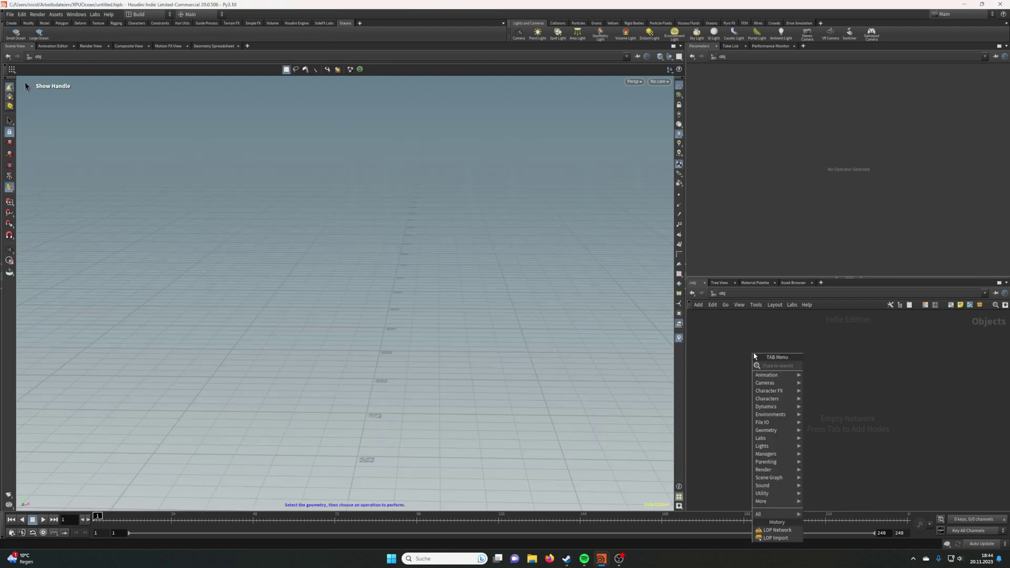
{"action": "type", "text": "lop"}
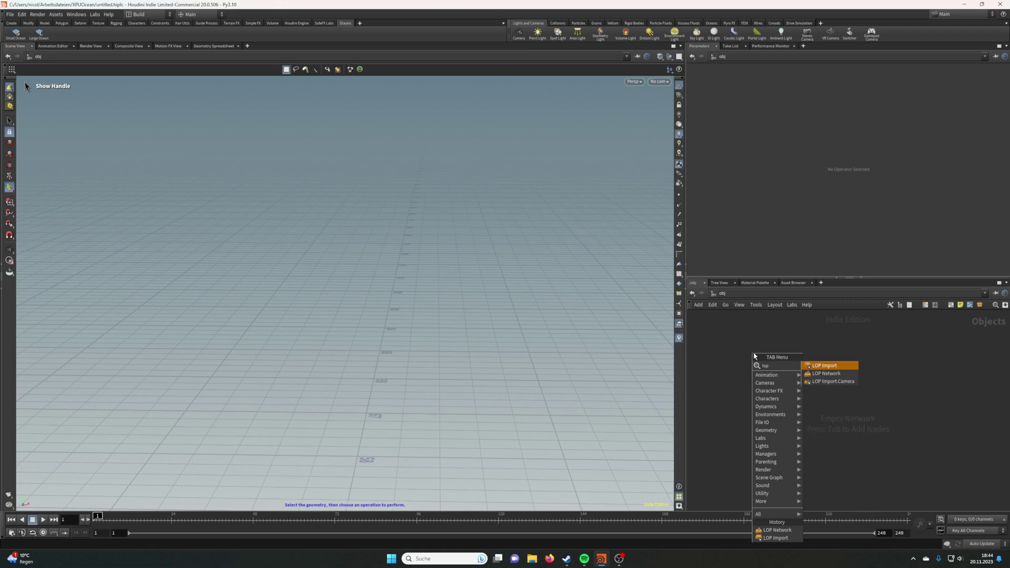
{"action": "key", "text": "Return"}
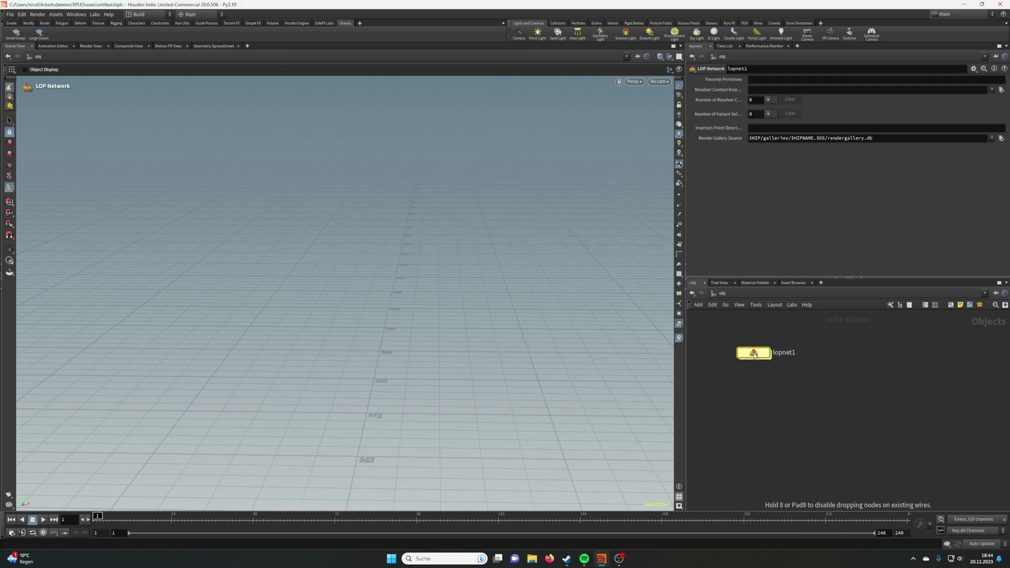
{"action": "left_click", "coordinate": [784, 355]}
{"action": "double_click", "coordinate": [786, 357]}
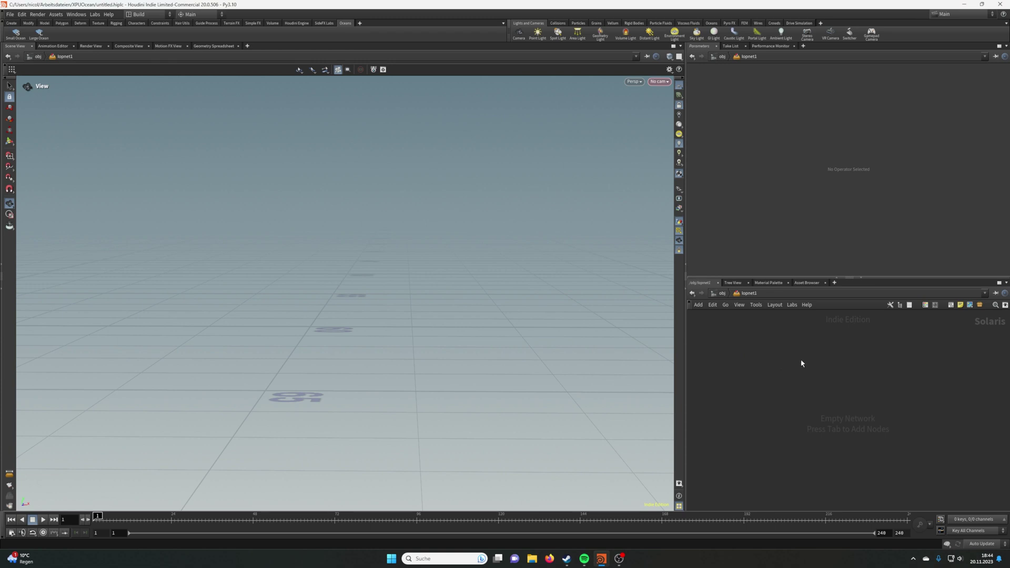
- Add a Camera node to the empty LOP network
{"action": "key", "text": "Tab"}
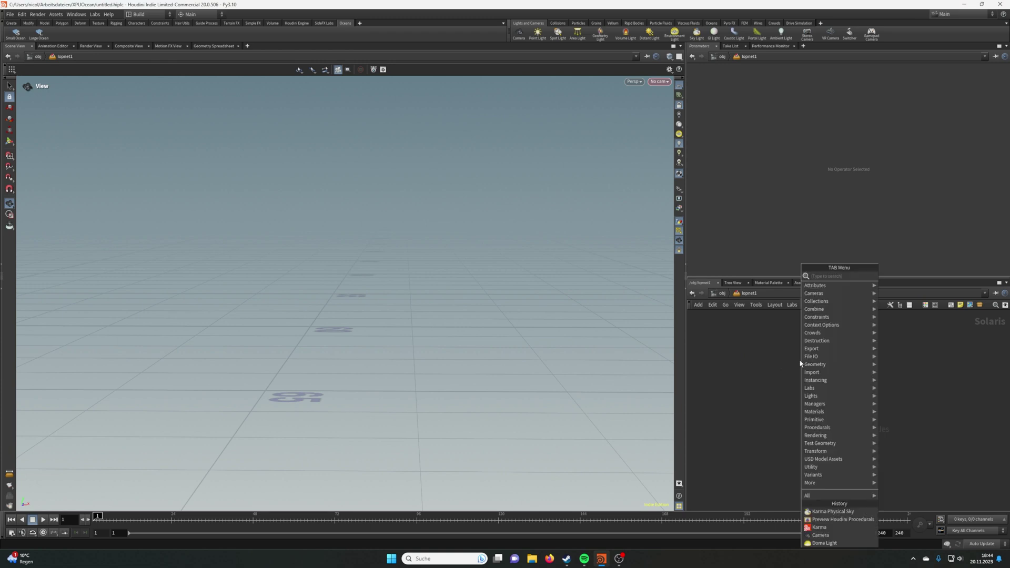
{"action": "type", "text": "camera"}
{"action": "key", "text": "Return"}
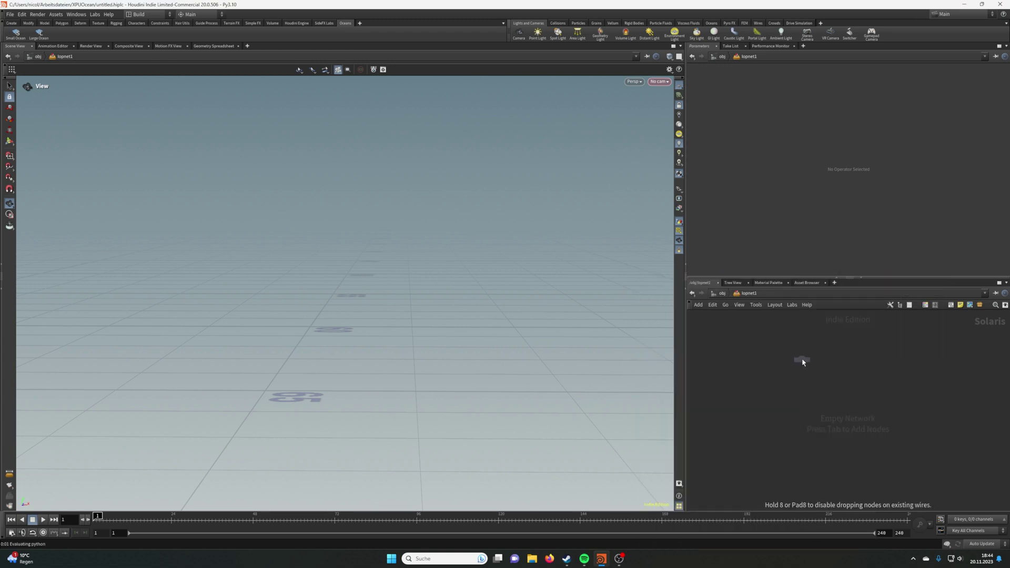
{"action": "left_click", "coordinate": [802, 362]}
- Add a Dome Light node below the camera node and connect it to the camera's output
{"action": "key", "text": "Tab"}
{"action": "type", "text": "dome"}
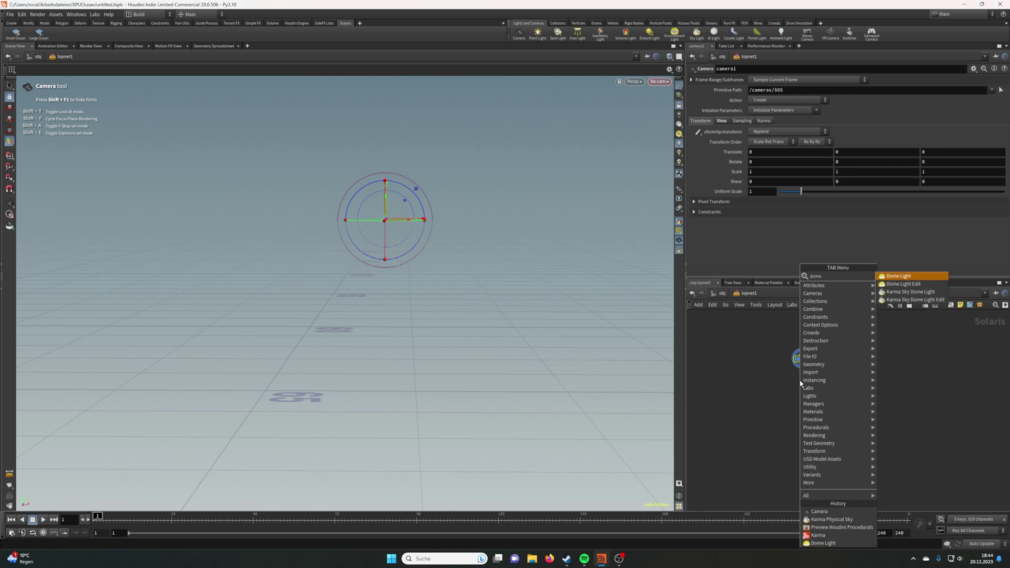
{"action": "key", "text": "Return"}
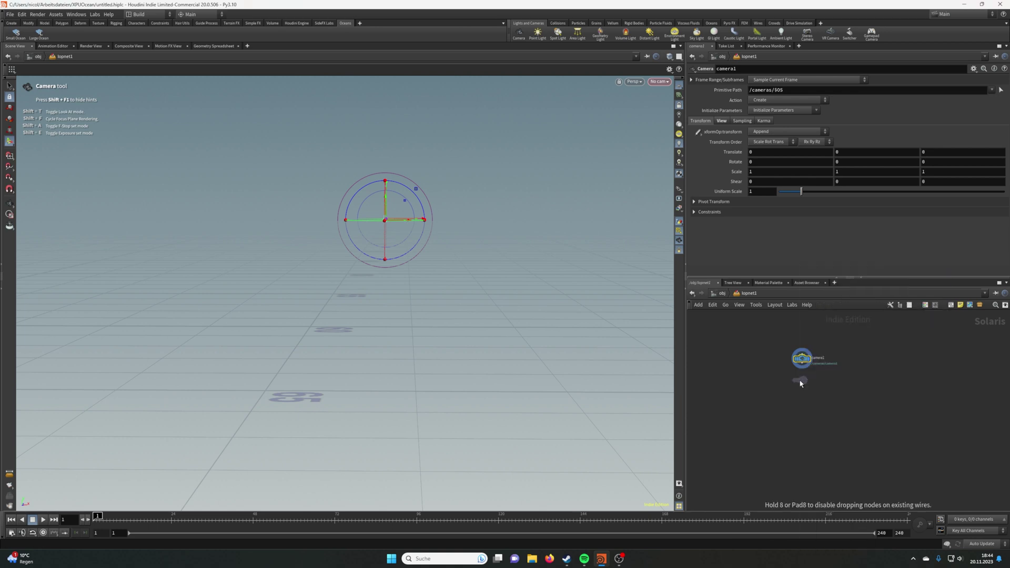
{"action": "left_click", "coordinate": [804, 373]}
- Add Karma render settings with a USD Render ROP below the dome light and wire them to its output
{"action": "key", "text": "Tab"}
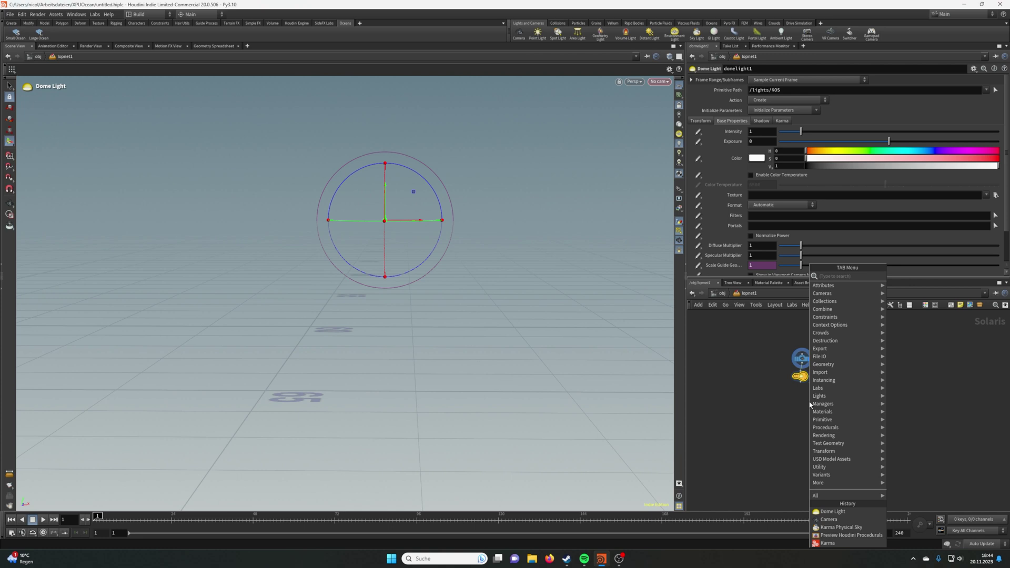
{"action": "type", "text": "karma"}
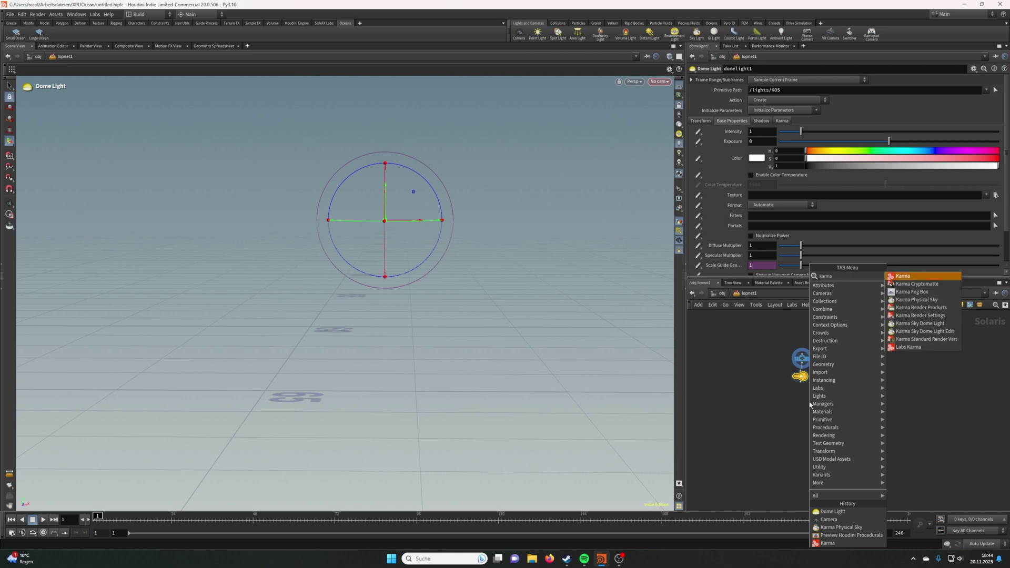
{"action": "key", "text": "Return"}
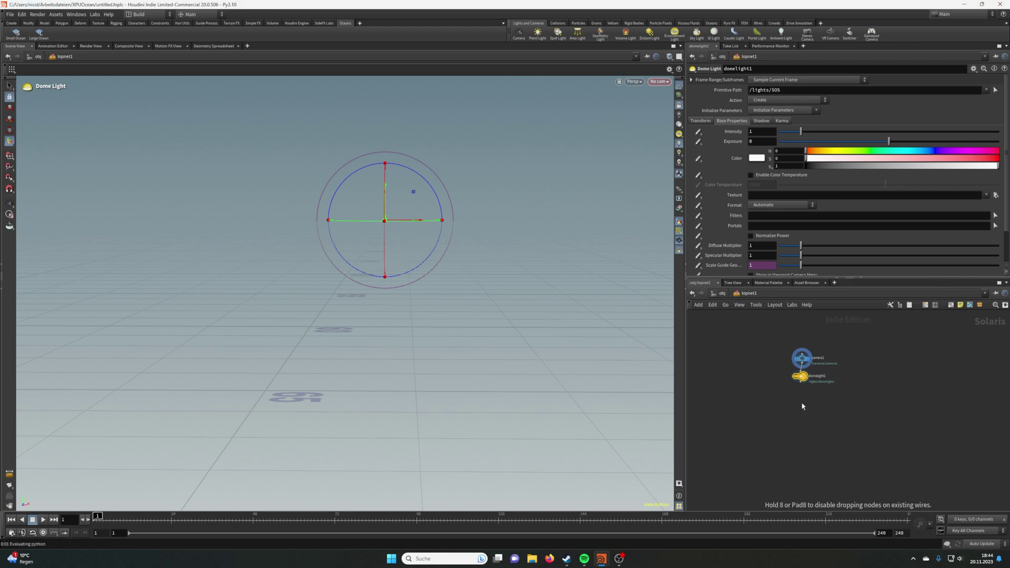
{"action": "left_click", "coordinate": [801, 404]}
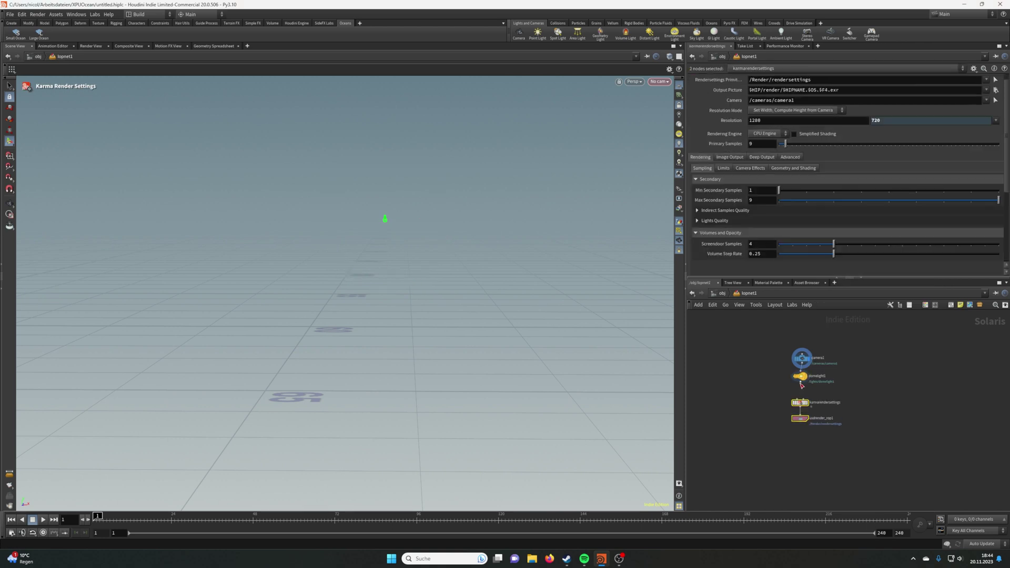
{"action": "left_click", "coordinate": [801, 419]}
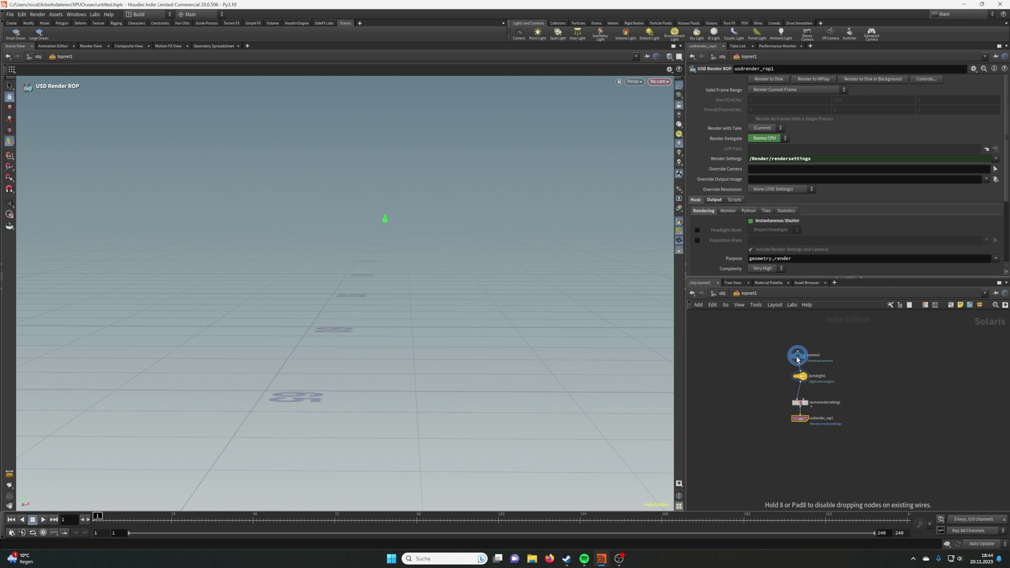
- Load HDRIHaven_kiara_5_noon_2k.rat from the $HFS/houdini/pic/hdri/ folder as the dome light's texture
{"action": "left_click", "coordinate": [799, 377]}
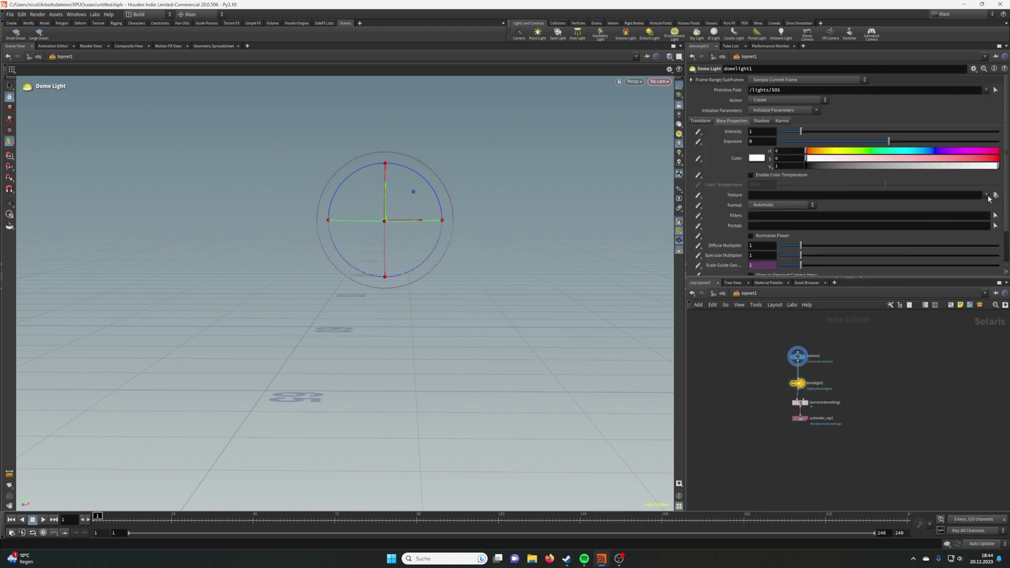
{"action": "left_click", "coordinate": [995, 196]}
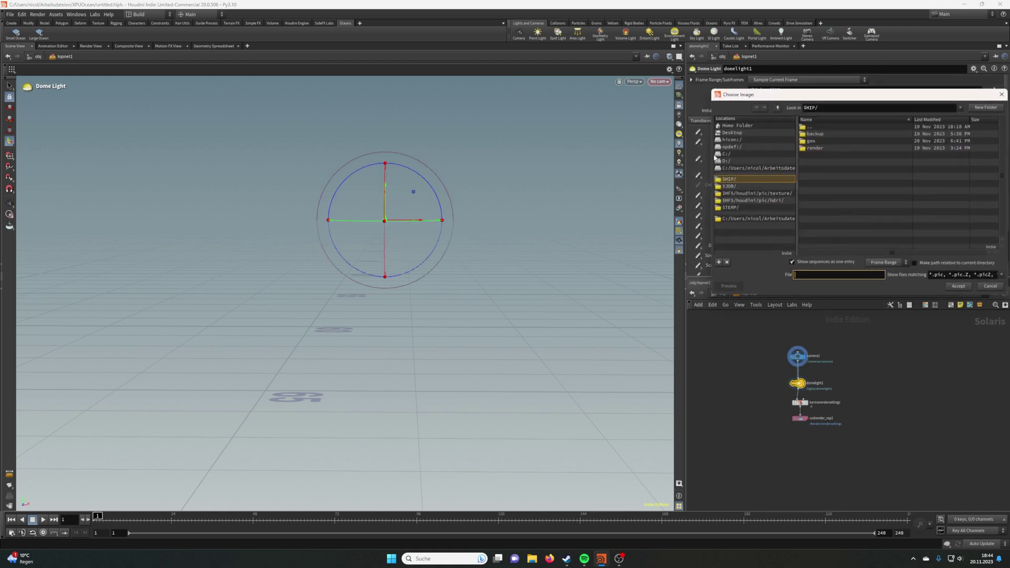
{"action": "left_click", "coordinate": [765, 201]}
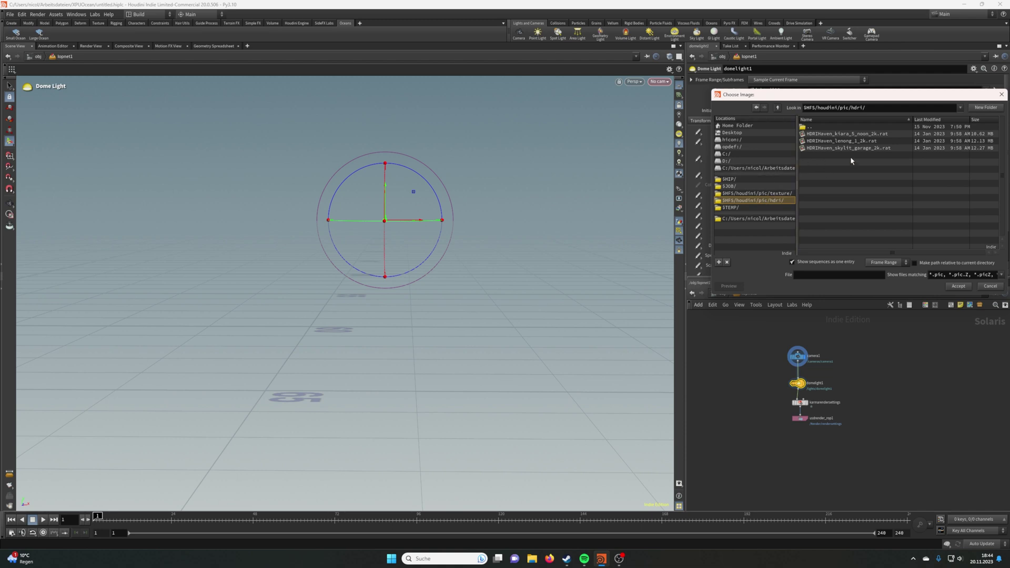
{"action": "left_click", "coordinate": [856, 134]}
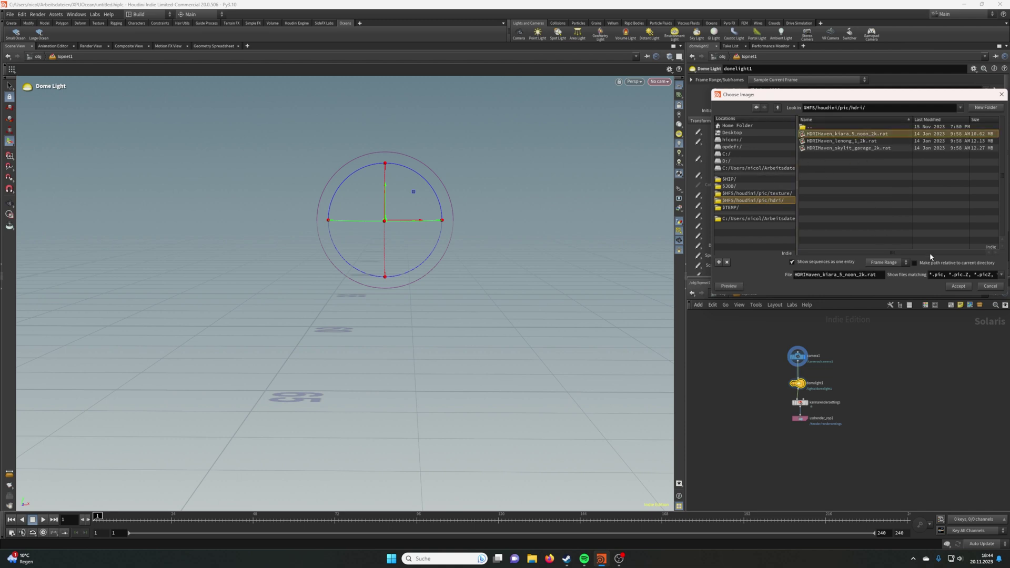
{"action": "left_click", "coordinate": [952, 286]}
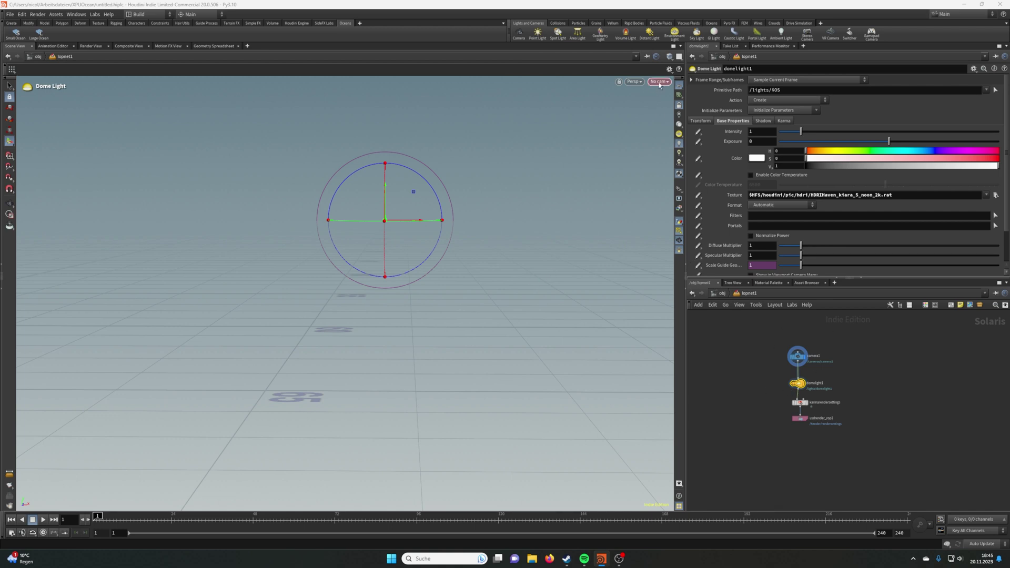
- Move the dome light and Karma nodes down to leave space below the camera node
{"action": "left_click_drag", "start_coordinate": [777, 378], "coordinate": [846, 450]}
{"action": "left_click_drag", "start_coordinate": [797, 383], "coordinate": [800, 419]}
{"action": "left_click", "coordinate": [773, 403]}
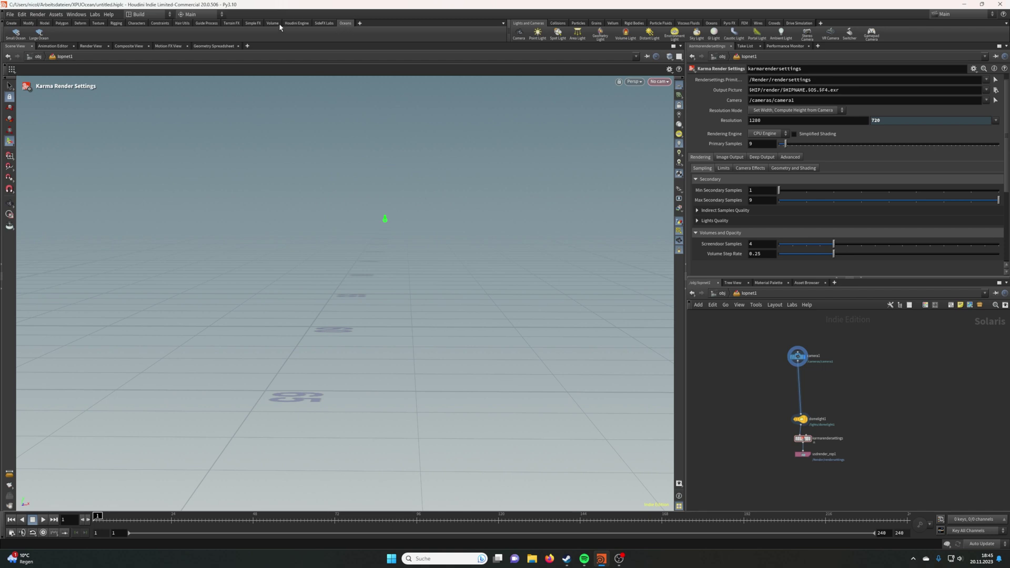
- Check that the Oceans (lop_oceans) shelf is enabled and create an ocean procedural setup with its tool
{"action": "left_click", "coordinate": [360, 23]}
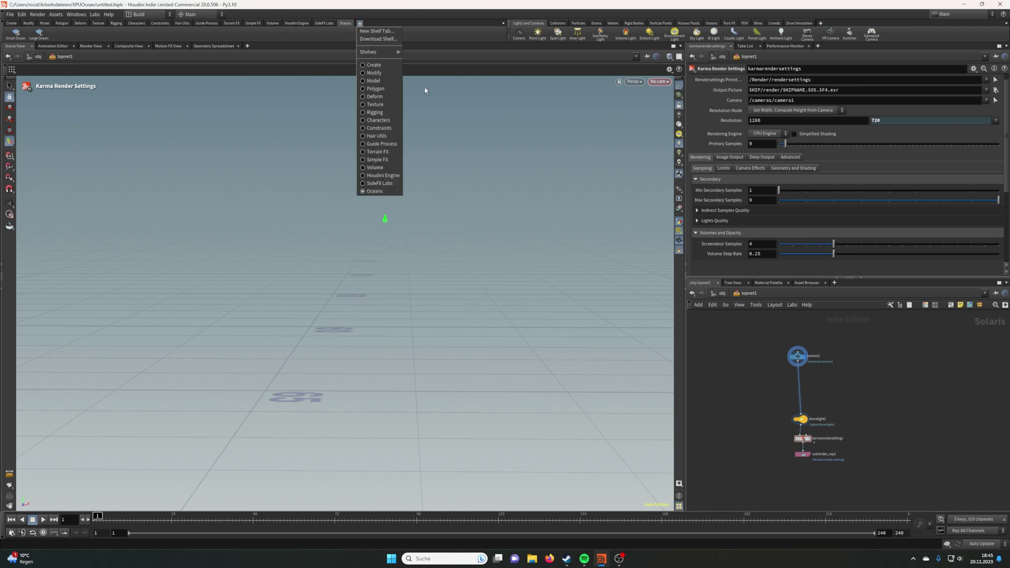
{"action": "mouse_move", "coordinate": [384, 52]}
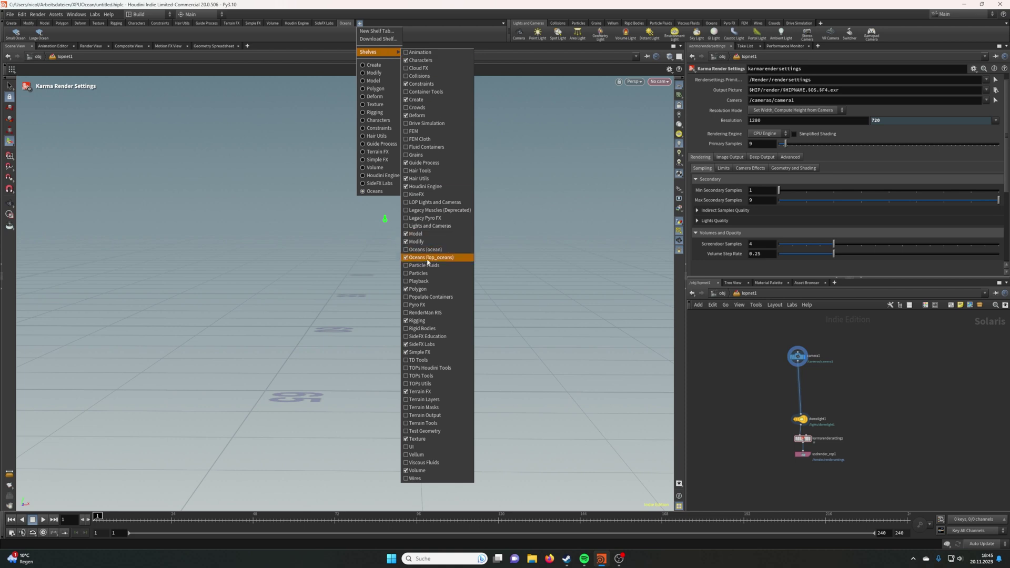
{"action": "left_click", "coordinate": [308, 39]}
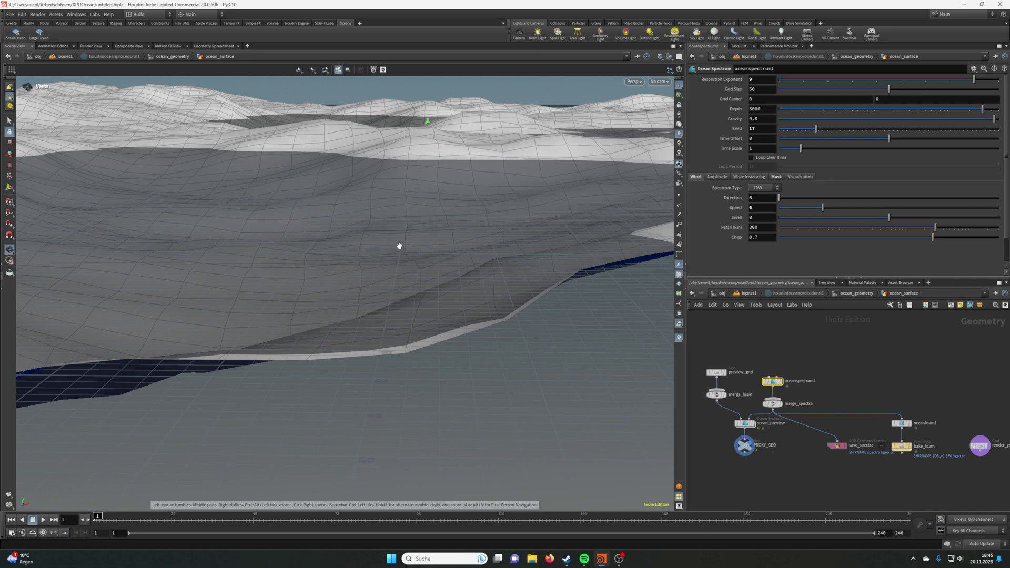
- Move the render_grid node closer to the other ocean surface nodes in the network
{"action": "left_click_drag", "start_coordinate": [399, 245], "coordinate": [624, 353]}
{"action": "left_click_drag", "start_coordinate": [708, 352], "coordinate": [994, 482]}
{"action": "left_click_drag", "start_coordinate": [980, 445], "coordinate": [971, 424]}
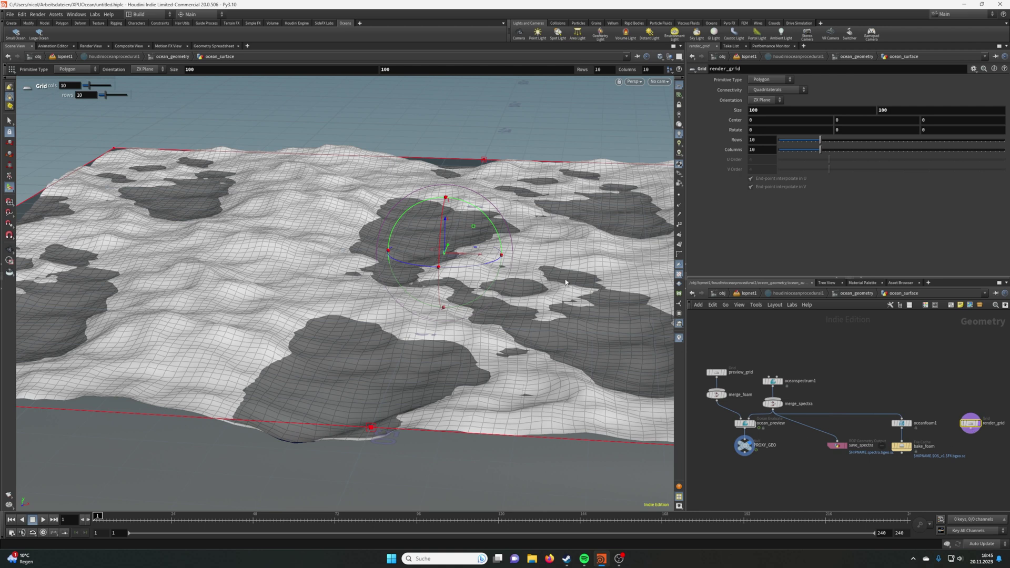
- Shift the render grid slightly along X to a center of 0.191967 with its viewport handle
{"action": "key", "text": "Escape"}
{"action": "scroll", "coordinate": [563, 280], "scroll_direction": "down", "scroll_amount": 5}
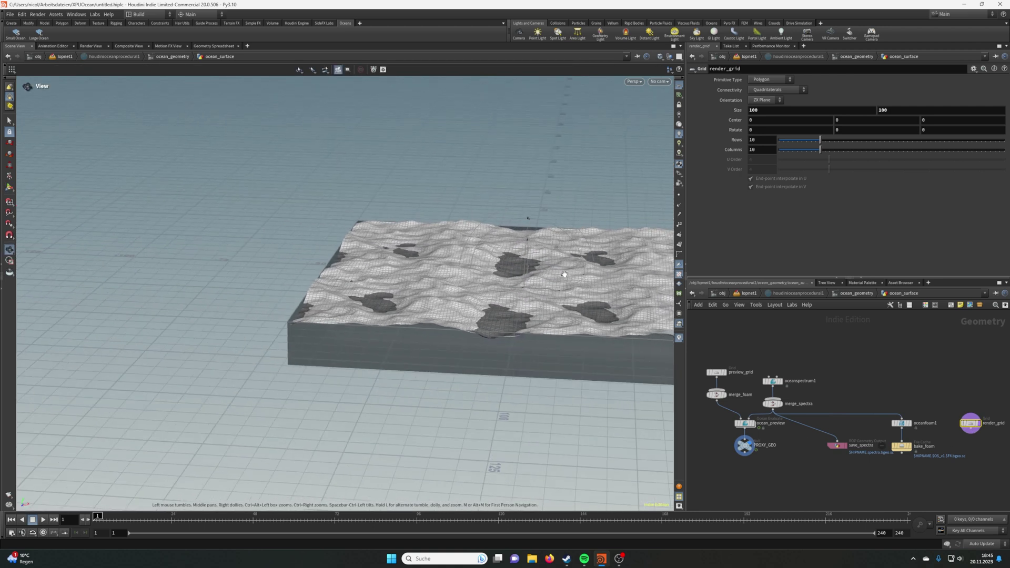
{"action": "mouse_move", "coordinate": [564, 280]}
{"action": "left_mouse_down"}
{"action": "mouse_move", "coordinate": [573, 357]}
{"action": "mouse_move", "coordinate": [579, 283]}
{"action": "left_mouse_up"}
{"action": "middle_click_drag", "start_coordinate": [579, 283], "coordinate": [443, 283]}
{"action": "key", "text": "Return"}
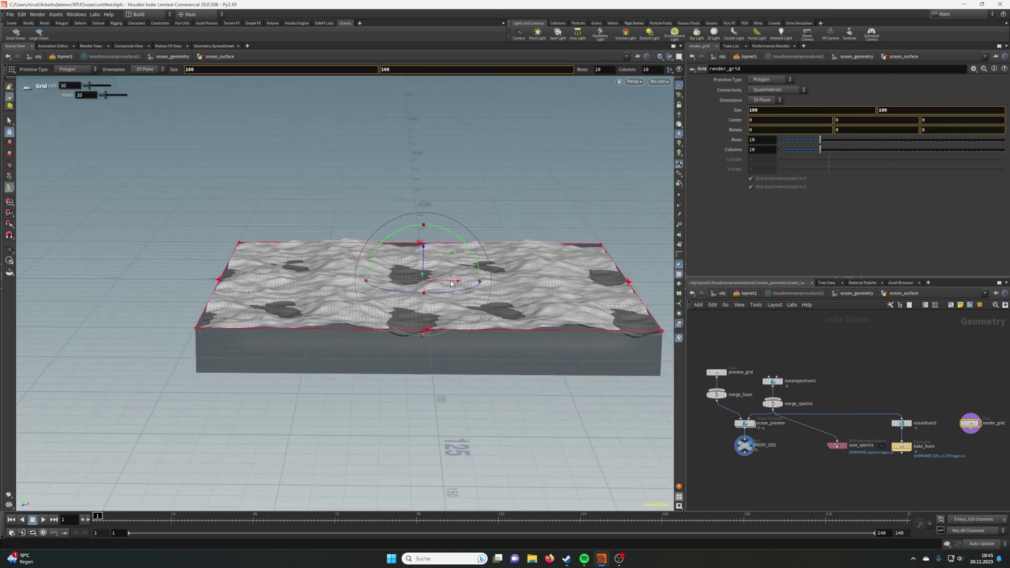
{"action": "mouse_move", "coordinate": [443, 283]}
{"action": "left_mouse_down"}
{"action": "mouse_move", "coordinate": [364, 282]}
{"action": "mouse_move", "coordinate": [482, 281]}
{"action": "mouse_move", "coordinate": [315, 277]}
{"action": "mouse_move", "coordinate": [493, 283]}
{"action": "mouse_move", "coordinate": [455, 284]}
{"action": "left_mouse_up"}
- Examine the size parameters of the preview_grid and render_grid nodes
{"action": "middle_click_drag", "start_coordinate": [773, 454], "coordinate": [764, 433]}
{"action": "middle_click_drag", "start_coordinate": [743, 360], "coordinate": [802, 382]}
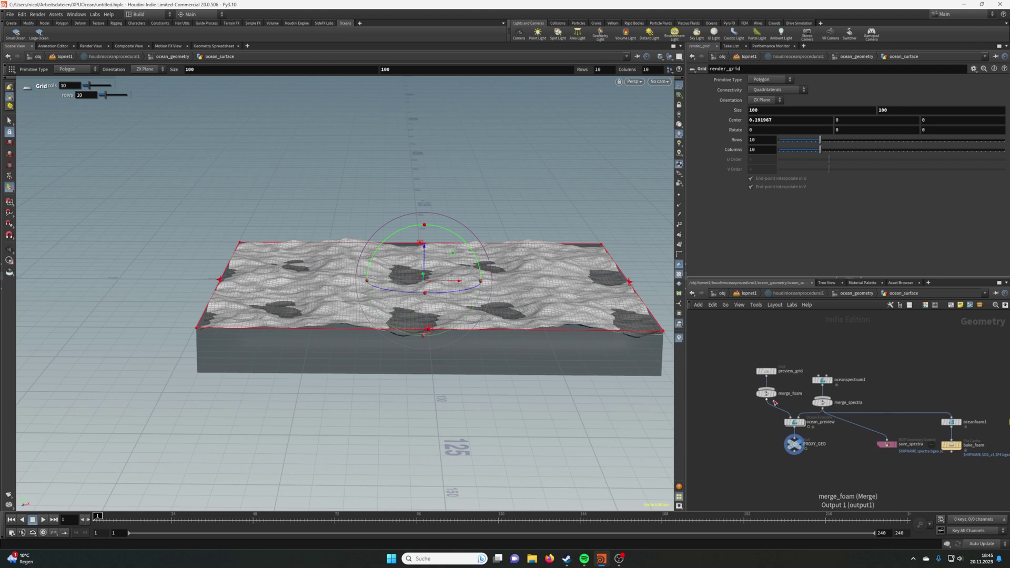
{"action": "left_click", "coordinate": [766, 372]}
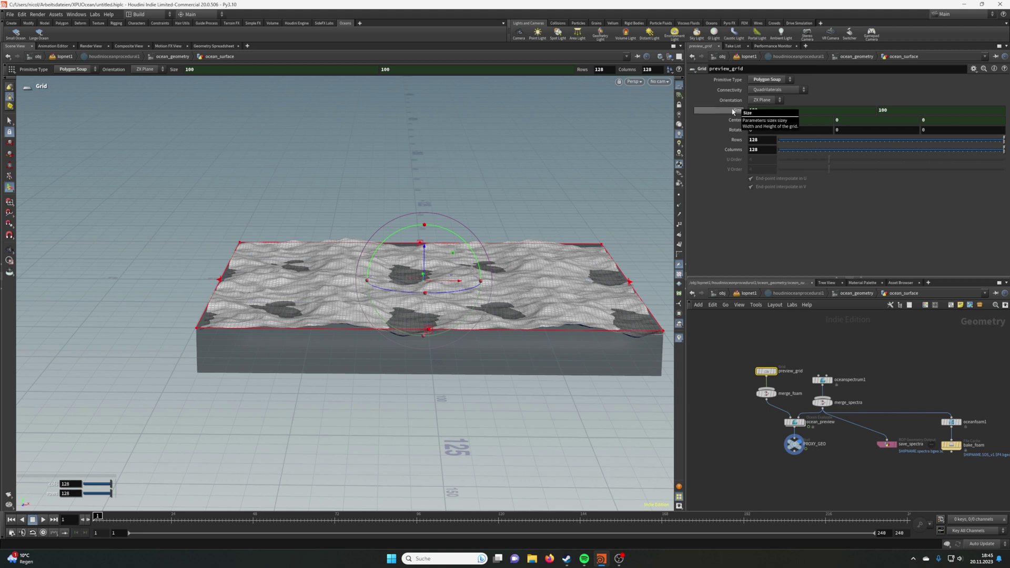
{"action": "middle_click_drag", "start_coordinate": [948, 393], "coordinate": [905, 381]}
{"action": "left_click", "coordinate": [976, 411]}
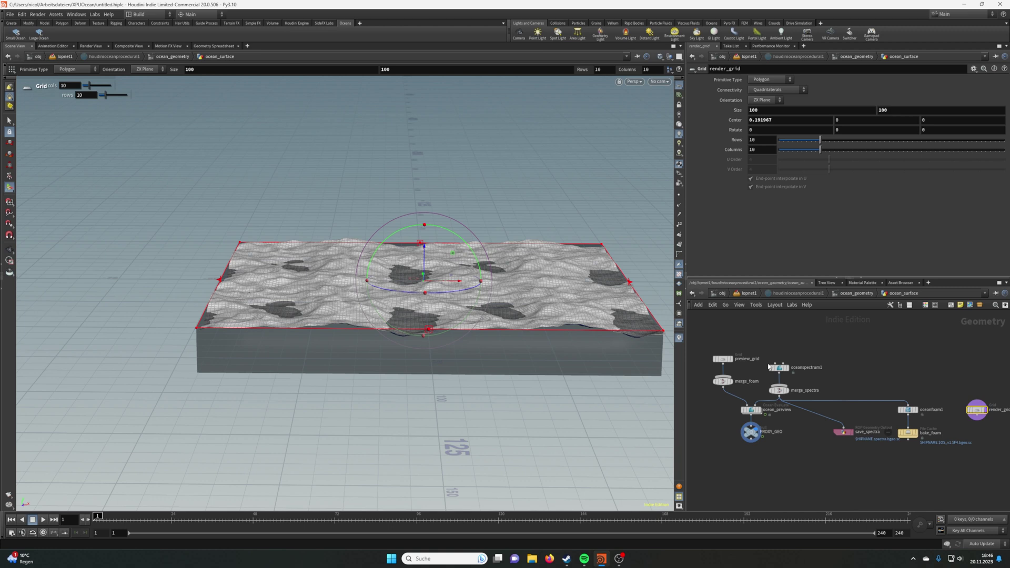
- Set the ocean spectrum's wind speed to 1 and its resolution exponent to 11
{"action": "middle_click_drag", "start_coordinate": [768, 347], "coordinate": [819, 352]}
{"action": "scroll", "coordinate": [833, 337], "scroll_direction": "up", "scroll_amount": 5}
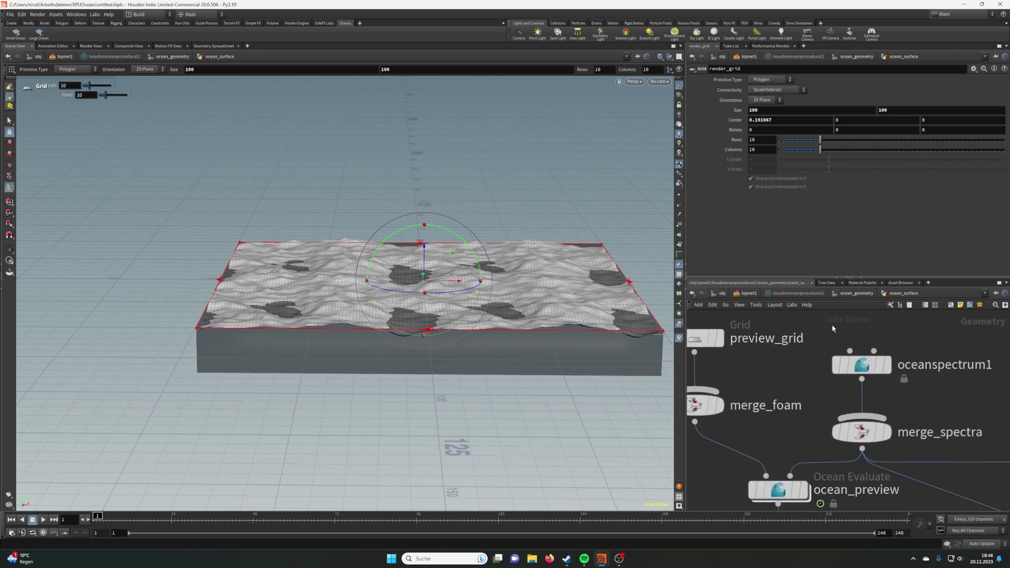
{"action": "left_click", "coordinate": [868, 366]}
{"action": "middle_click_drag", "start_coordinate": [947, 406], "coordinate": [920, 368]}
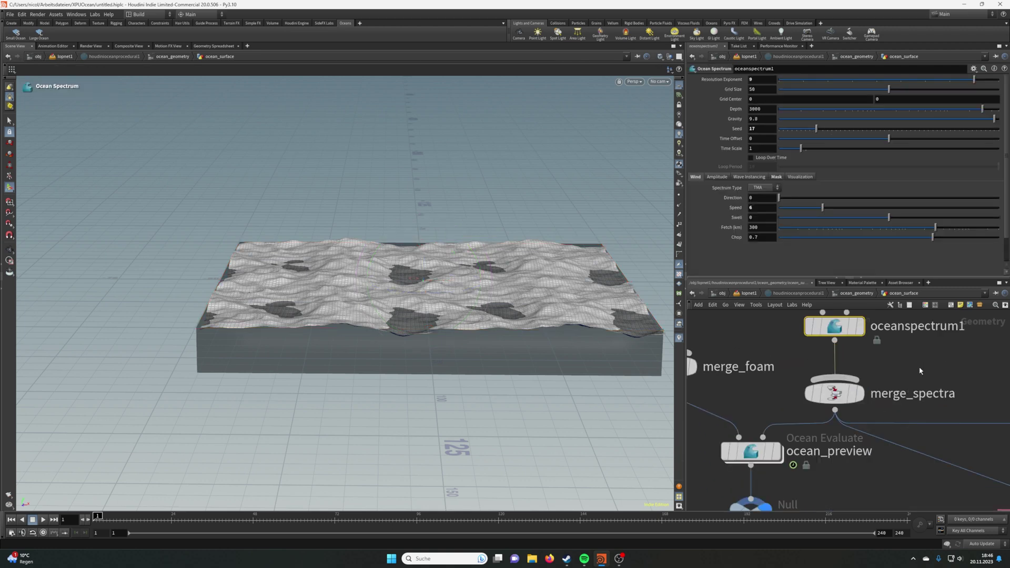
{"action": "mouse_move", "coordinate": [466, 311]}
{"action": "left_mouse_down", "text": "alt"}
{"action": "mouse_move", "coordinate": [466, 297]}
{"action": "mouse_move", "coordinate": [479, 315]}
{"action": "left_mouse_up", "text": "alt"}
{"action": "double_click", "coordinate": [758, 79]}
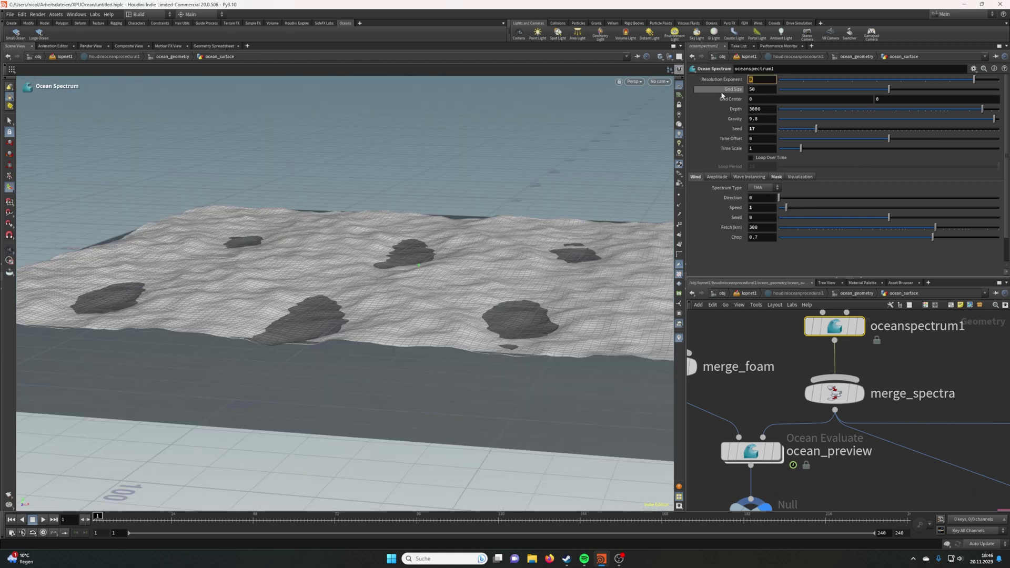
{"action": "type", "text": "11"}
{"action": "key", "text": "Return"}
- Play the animation to review the ocean surface's wave motion, and stop the playback
{"action": "mouse_move", "coordinate": [498, 288]}
{"action": "left_mouse_down", "text": "alt"}
{"action": "mouse_move", "coordinate": [509, 337]}
{"action": "mouse_move", "coordinate": [511, 295]}
{"action": "left_mouse_up", "text": "alt"}
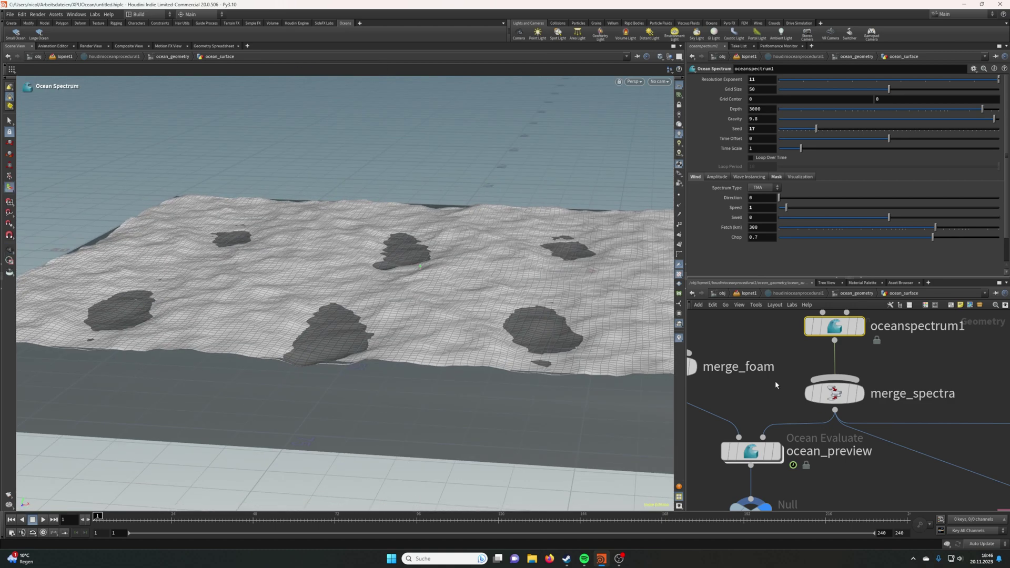
{"action": "left_click", "coordinate": [45, 519]}
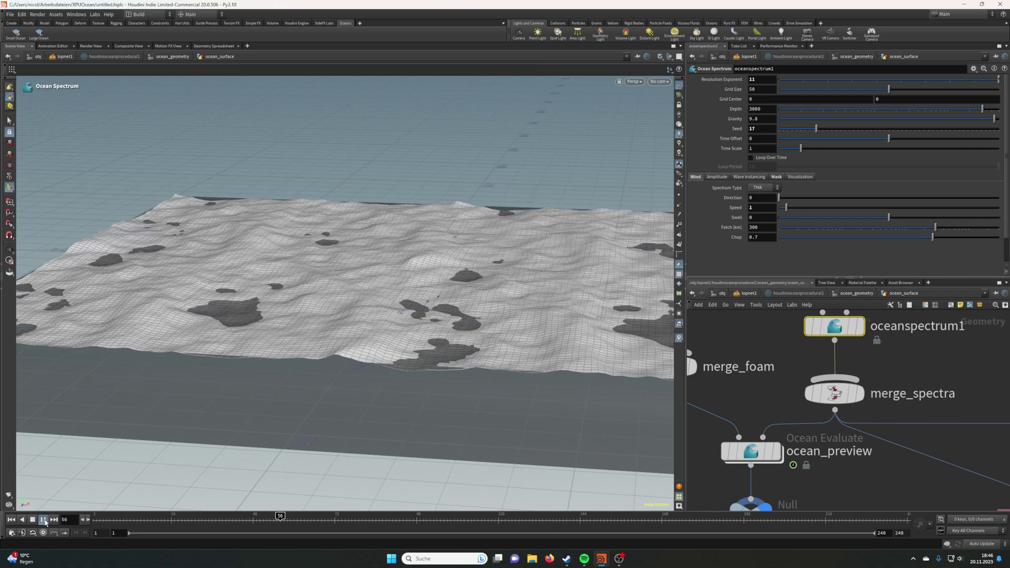
{"action": "left_click", "coordinate": [46, 521]}
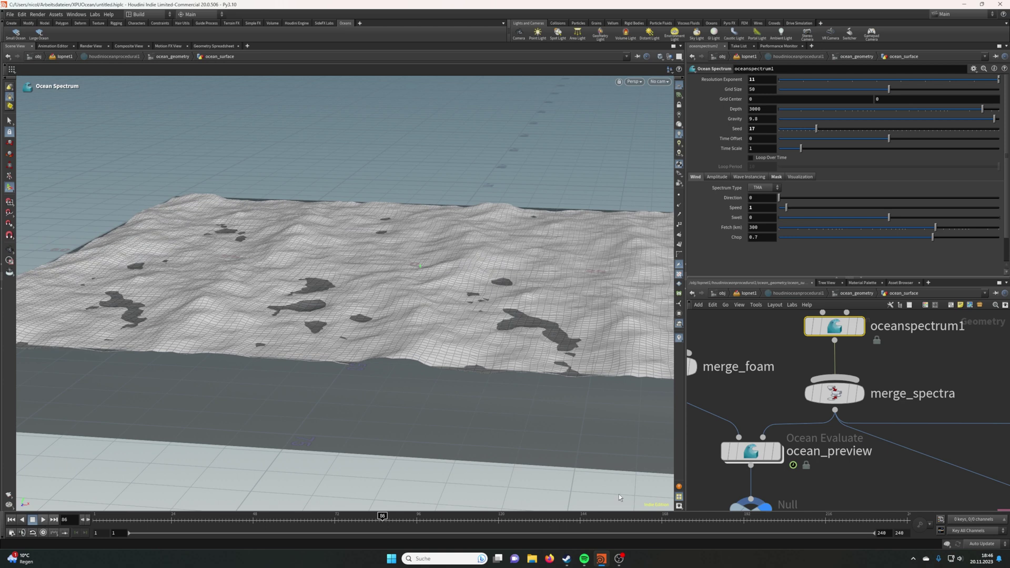
- Save the ocean spectrum to disk with the save_spectra output node
{"action": "middle_click_drag", "start_coordinate": [845, 477], "coordinate": [720, 387]}
{"action": "scroll", "coordinate": [900, 455], "scroll_direction": "down", "scroll_amount": 3}
{"action": "middle_click_drag", "start_coordinate": [886, 459], "coordinate": [823, 440]}
{"action": "scroll", "coordinate": [823, 440], "scroll_direction": "up", "scroll_amount": 4}
{"action": "left_click", "coordinate": [826, 409]}
{"action": "middle_click_drag", "start_coordinate": [791, 407], "coordinate": [734, 398]}
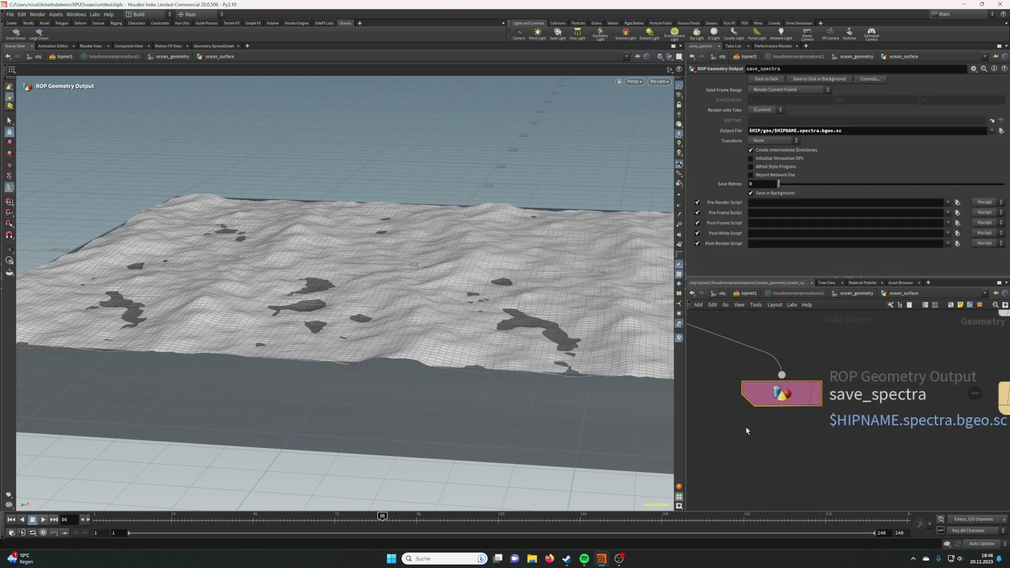
{"action": "left_click", "coordinate": [762, 79]}
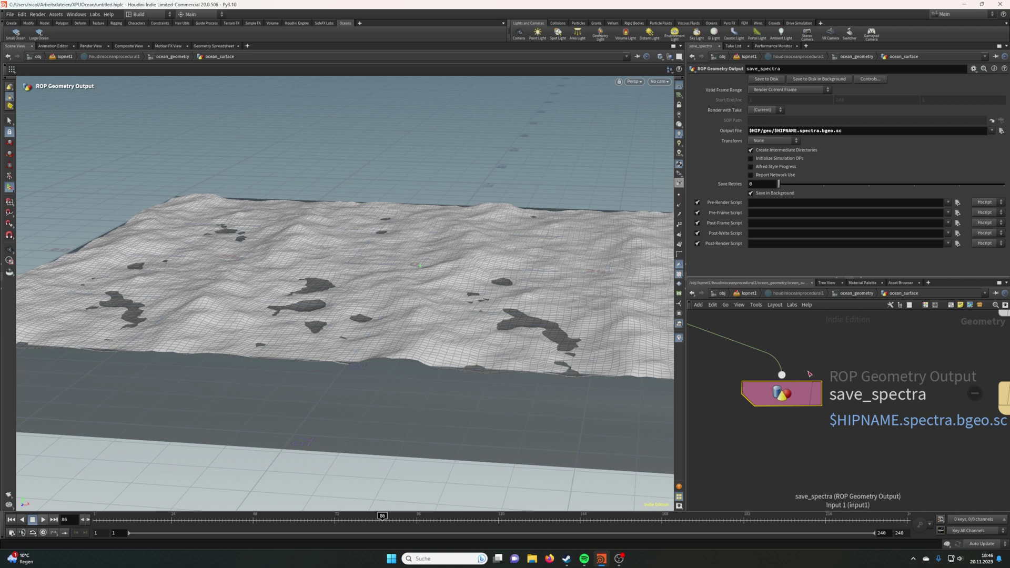
- Return to lopnet1, select houdinioceanprocedural1 and display the result of karmarendersettings in the viewport
{"action": "left_click", "coordinate": [748, 293]}
{"action": "scroll", "coordinate": [788, 369], "scroll_direction": "up", "scroll_amount": 5}
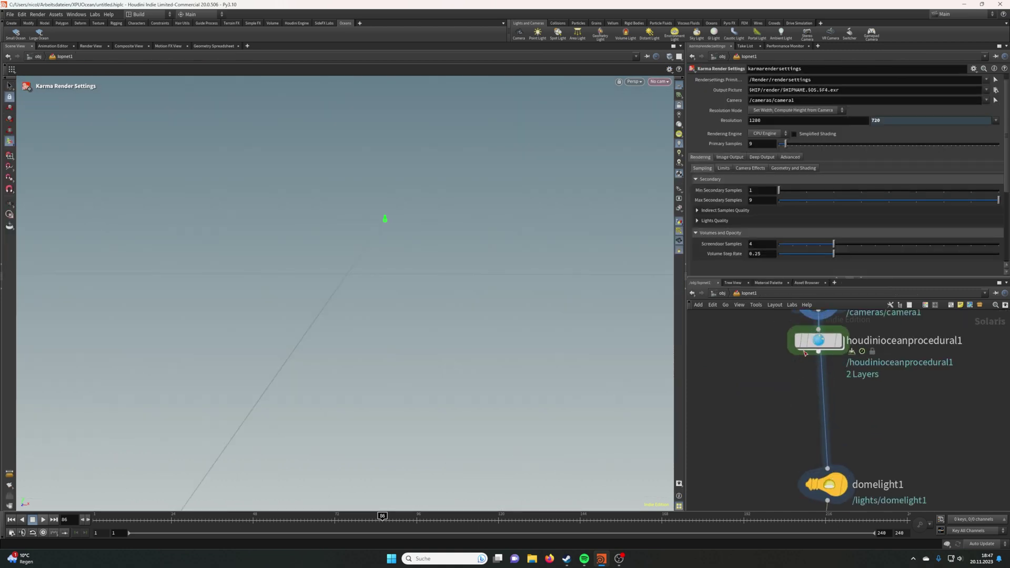
{"action": "left_click_drag", "start_coordinate": [821, 340], "coordinate": [817, 374]}
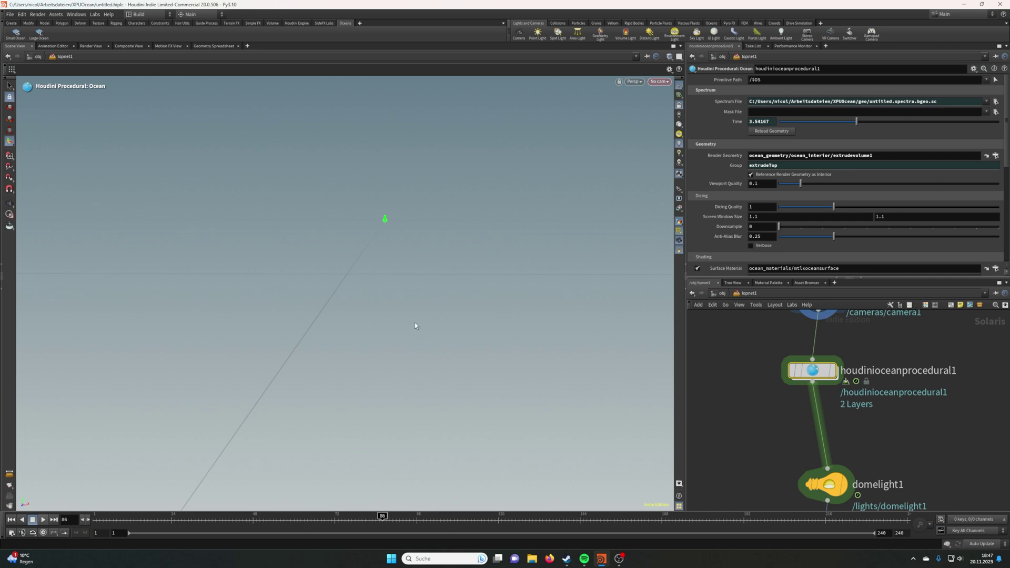
{"action": "middle_click_drag", "start_coordinate": [785, 428], "coordinate": [750, 321]}
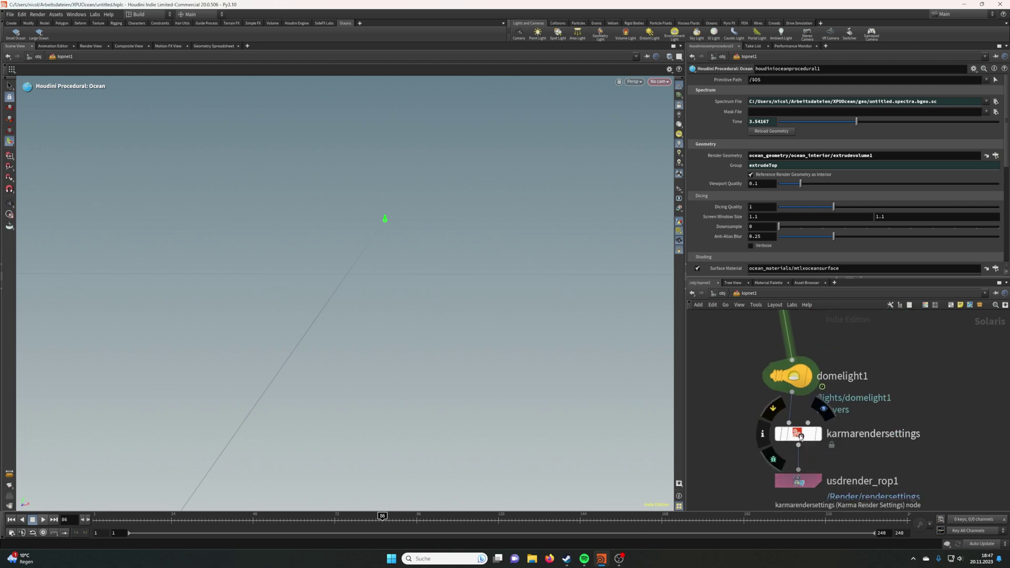
{"action": "left_click", "coordinate": [824, 410]}
{"action": "left_click_drag", "start_coordinate": [428, 237], "coordinate": [435, 268], "text": "alt"}
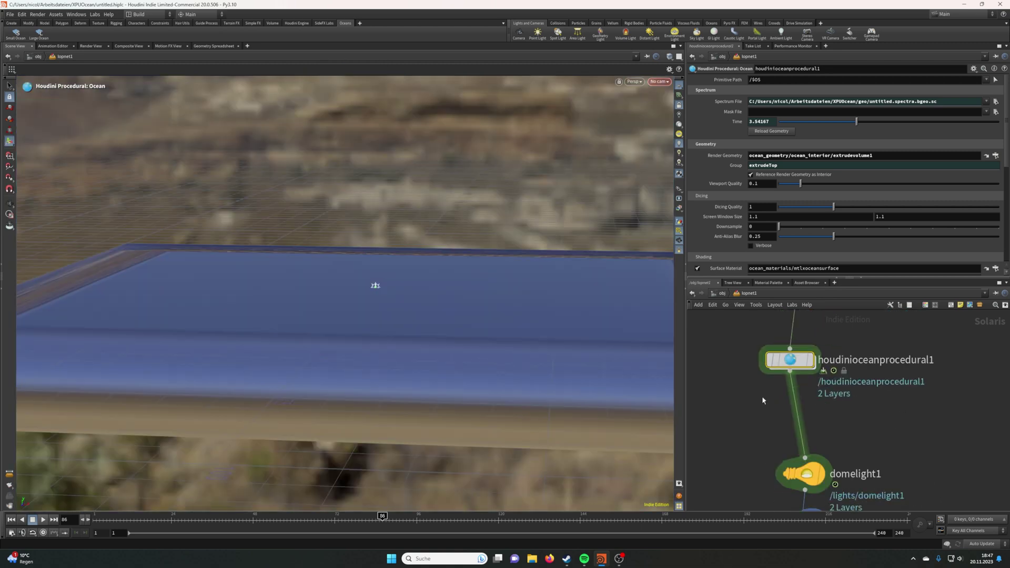
- Insert a Preview Houdini Procedurals node between houdinioceanprocedural1 and domelight1, and dismiss the console
{"action": "key", "text": "Tab"}
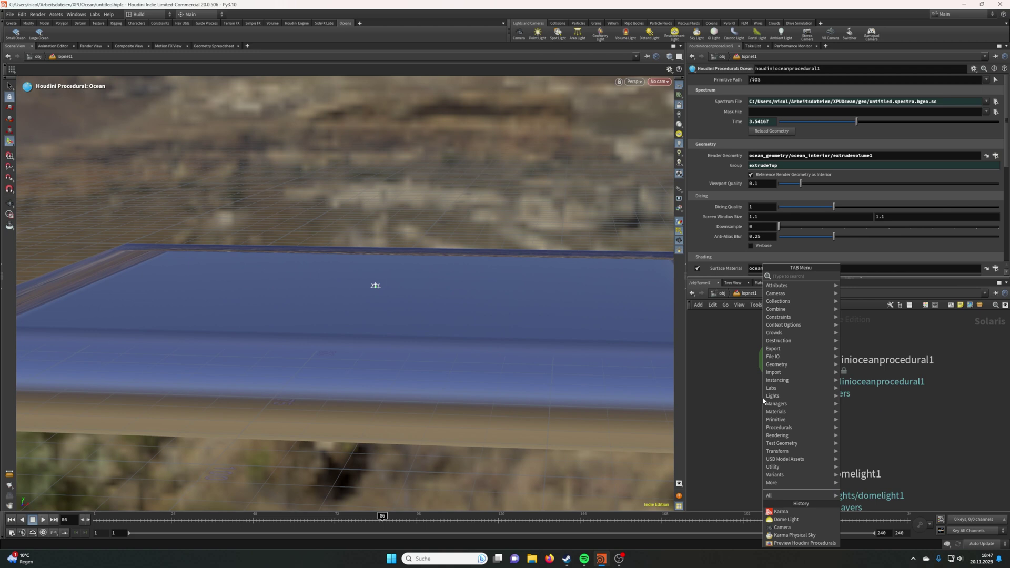
{"action": "type", "text": "pre"}
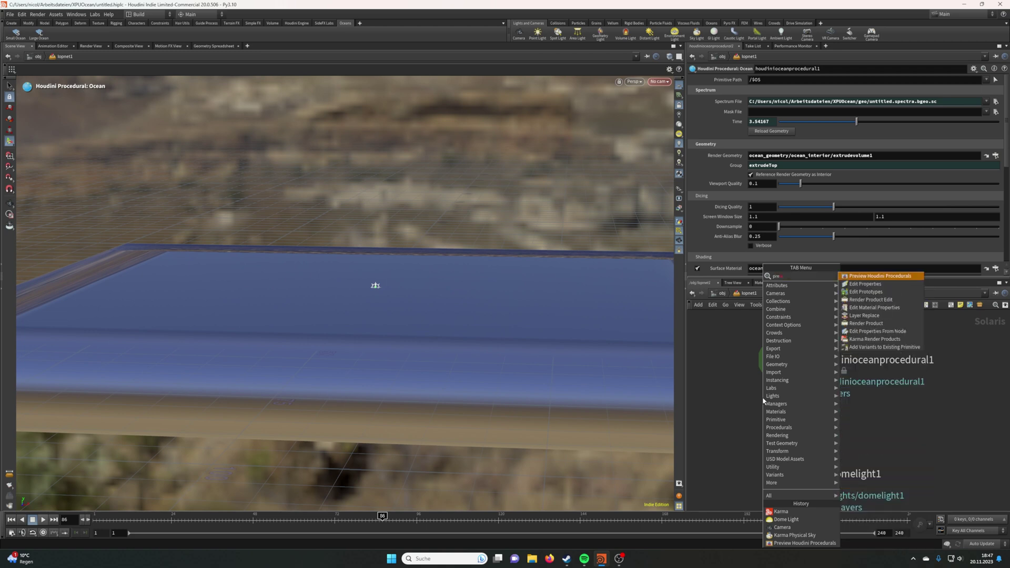
{"action": "key", "text": "Return"}
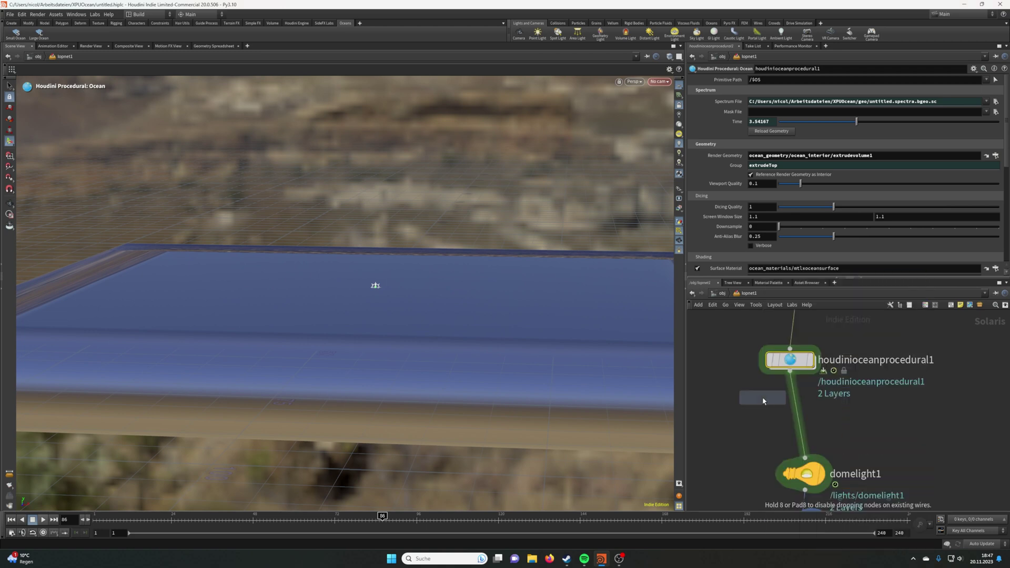
{"action": "left_click", "coordinate": [796, 414]}
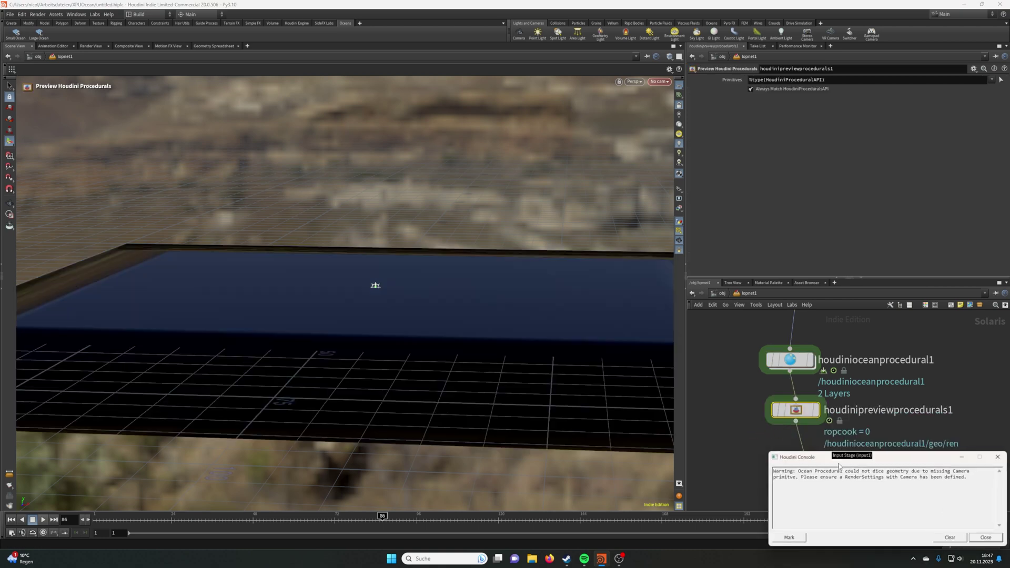
{"action": "left_click", "coordinate": [985, 540]}
- Enable the dicing camera in the geometry and shading options of karmarendersettings and set it to /cameras/camera1
{"action": "middle_click_drag", "start_coordinate": [780, 451], "coordinate": [764, 383]}
{"action": "middle_click_drag", "start_coordinate": [754, 427], "coordinate": [750, 388]}
{"action": "left_click", "coordinate": [793, 431]}
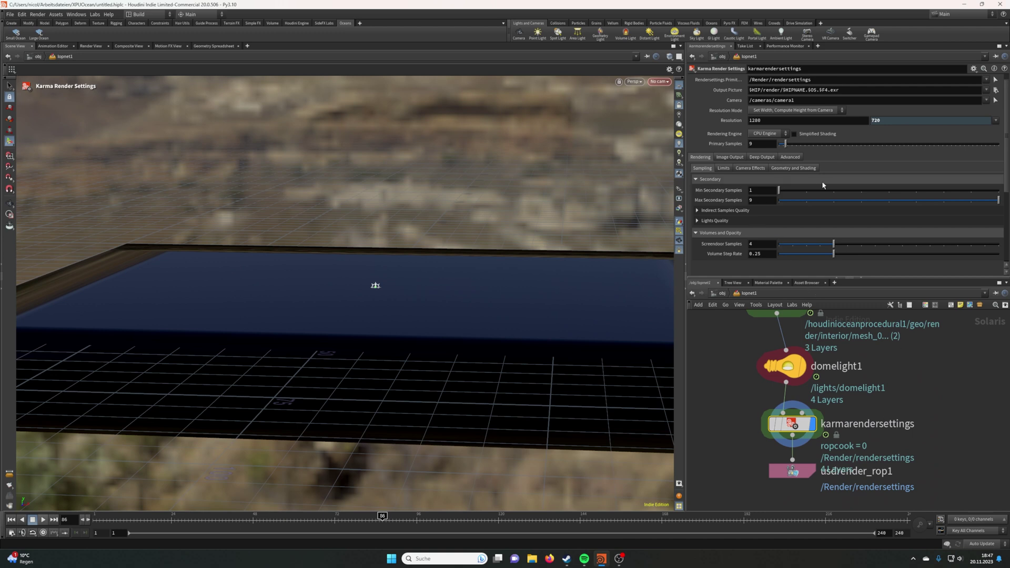
{"action": "left_click", "coordinate": [795, 168]}
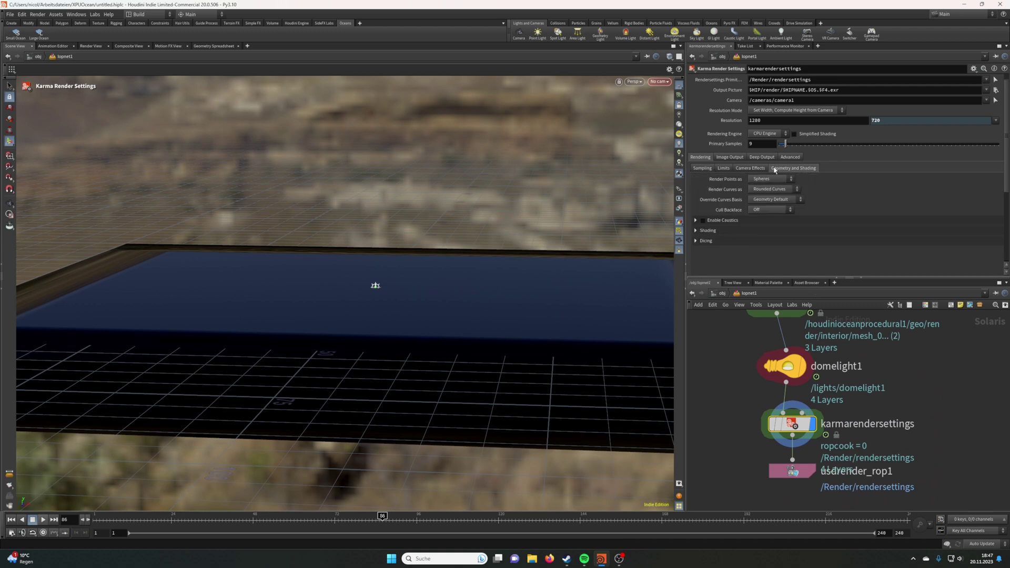
{"action": "left_click", "coordinate": [695, 241]}
{"action": "scroll", "coordinate": [697, 243], "scroll_direction": "down", "scroll_amount": 2}
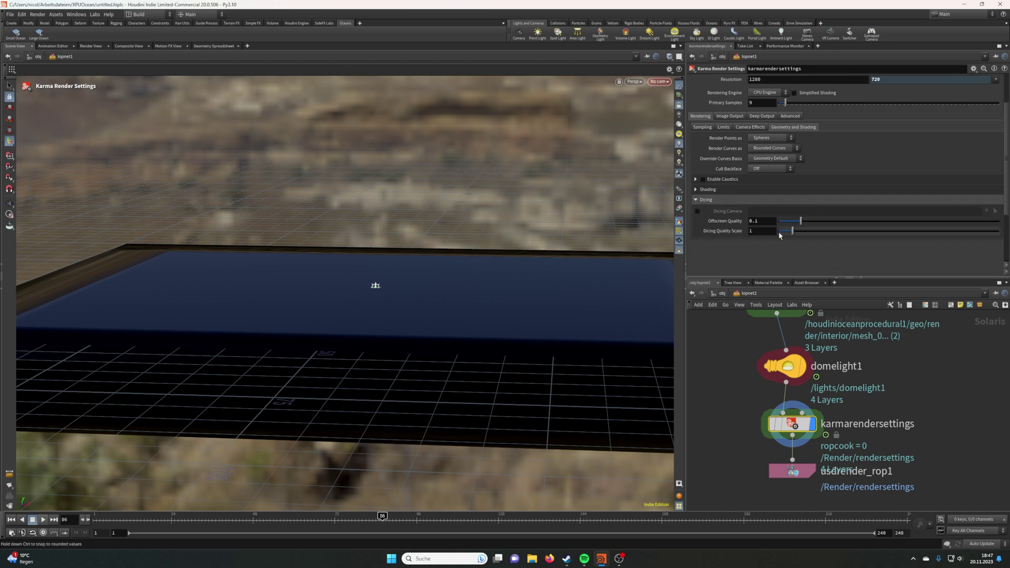
{"action": "left_click", "coordinate": [697, 211]}
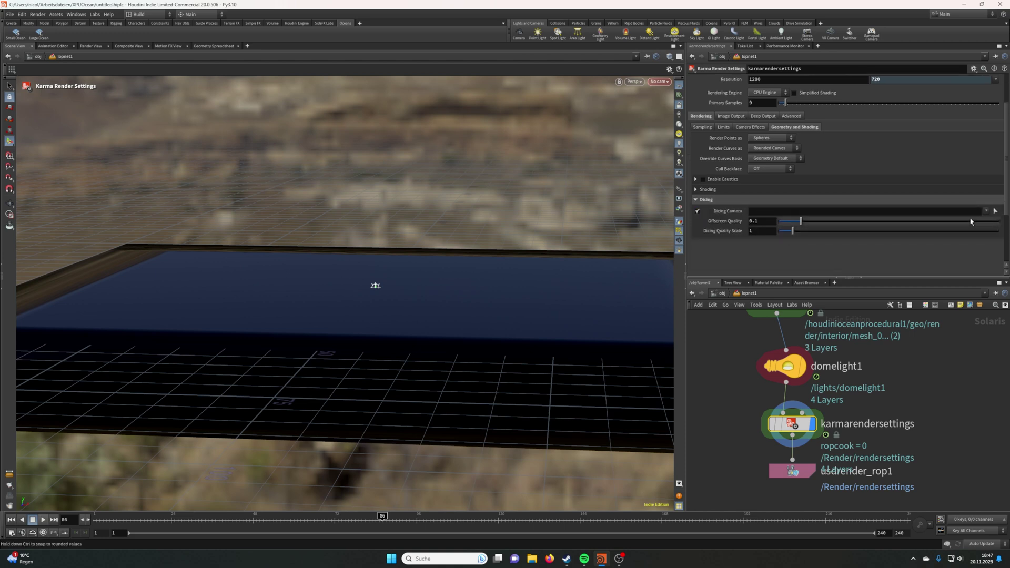
{"action": "left_click", "coordinate": [994, 211]}
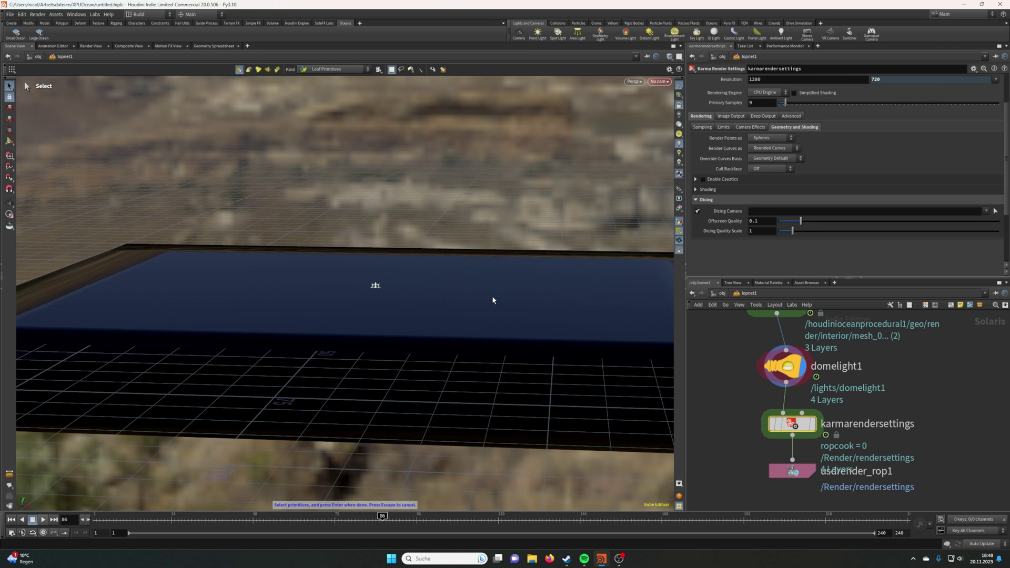
- Move the houdinipreviewprocedurals1 node between karmarendersettings and usdrender_rop1, and display its result
{"action": "left_click_drag", "start_coordinate": [800, 415], "coordinate": [793, 458]}
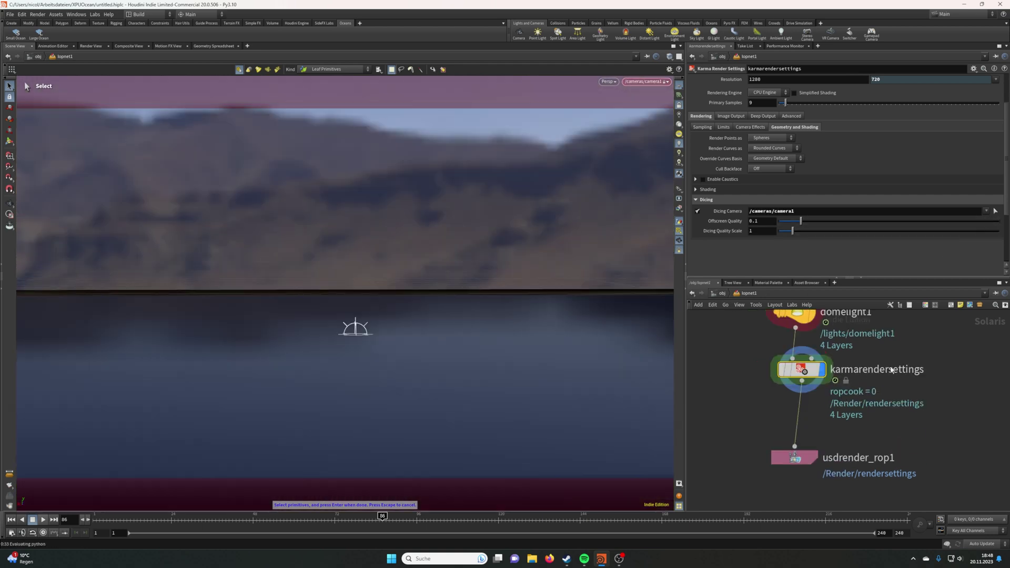
{"action": "middle_click_drag", "start_coordinate": [902, 352], "coordinate": [910, 428]}
{"action": "left_click_drag", "start_coordinate": [794, 324], "coordinate": [811, 495]}
{"action": "middle_click_drag", "start_coordinate": [919, 454], "coordinate": [929, 387]}
{"action": "left_click", "coordinate": [838, 426]}
- Switch the viewport renderer to Karma XPU, select houdinioceanprocedural1 and view the rendered waves
{"action": "left_click", "coordinate": [608, 82]}
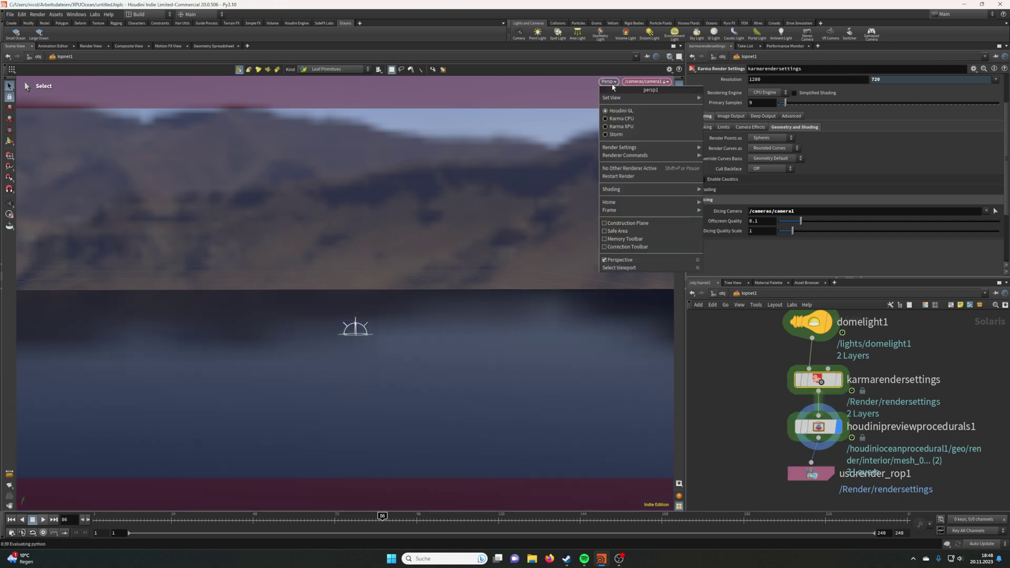
{"action": "left_click", "coordinate": [615, 125]}
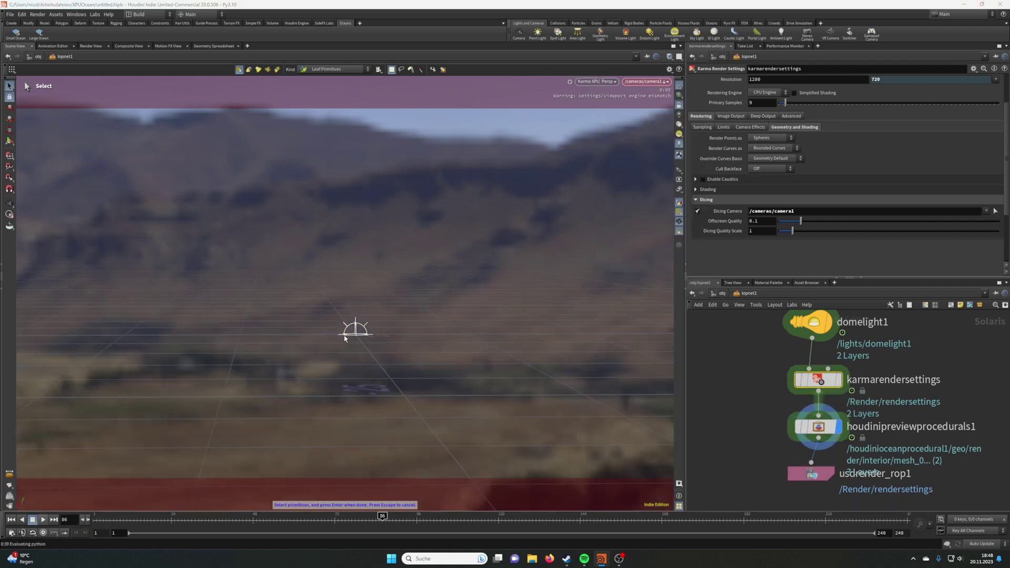
{"action": "middle_click_drag", "start_coordinate": [870, 342], "coordinate": [878, 458]}
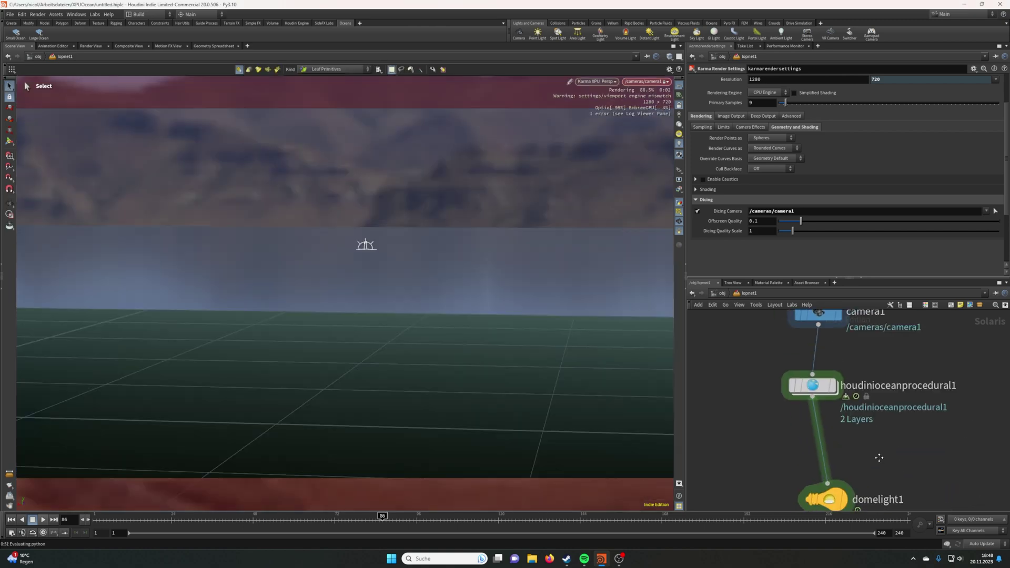
{"action": "left_click", "coordinate": [812, 386]}
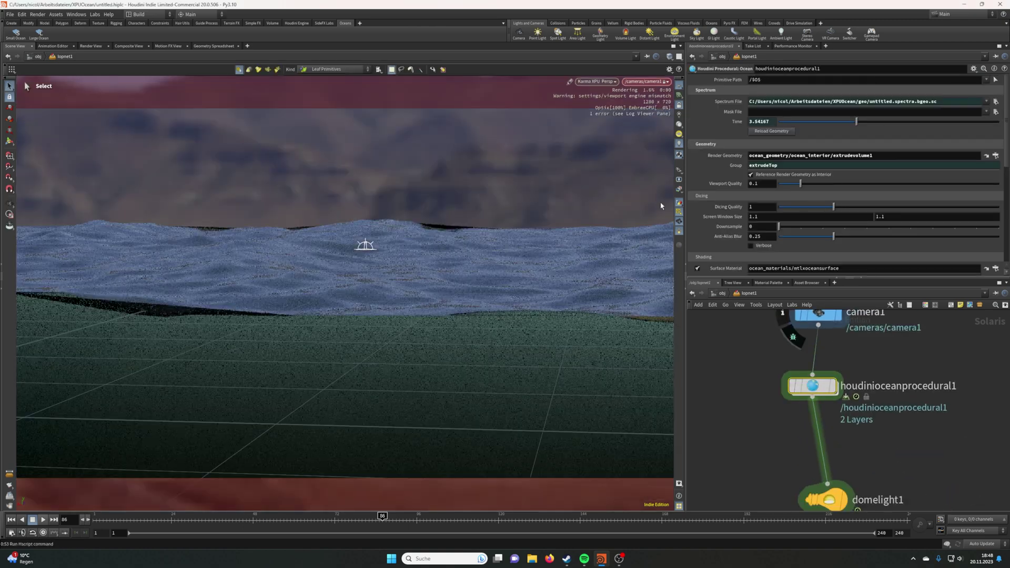
{"action": "middle_click_drag", "start_coordinate": [478, 255], "coordinate": [447, 354], "text": "alt"}
{"action": "left_click_drag", "start_coordinate": [447, 354], "coordinate": [426, 365], "text": "alt"}
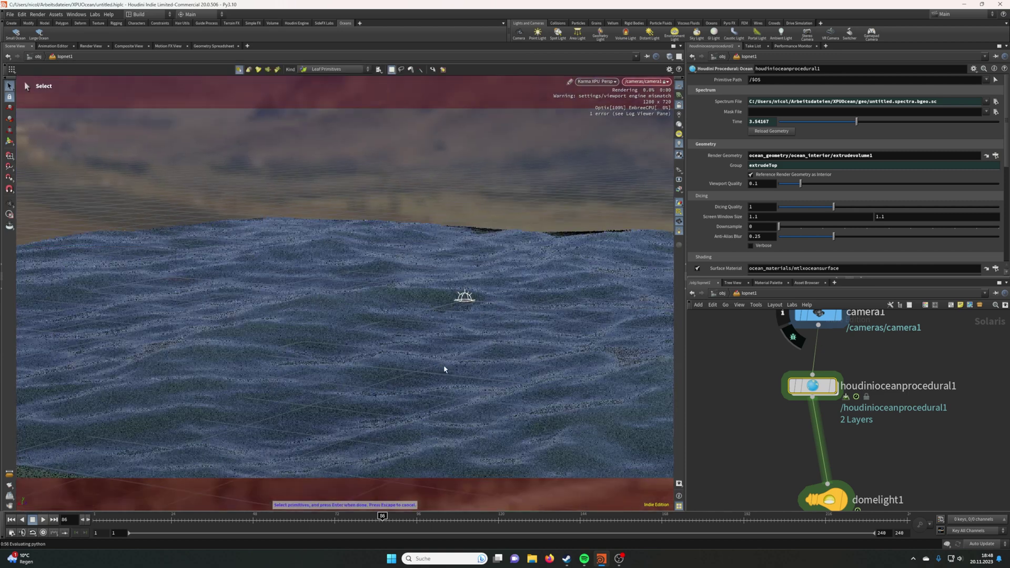
- Play the animation briefly in the Karma XPU viewport and stop it
{"action": "left_click", "coordinate": [44, 521]}
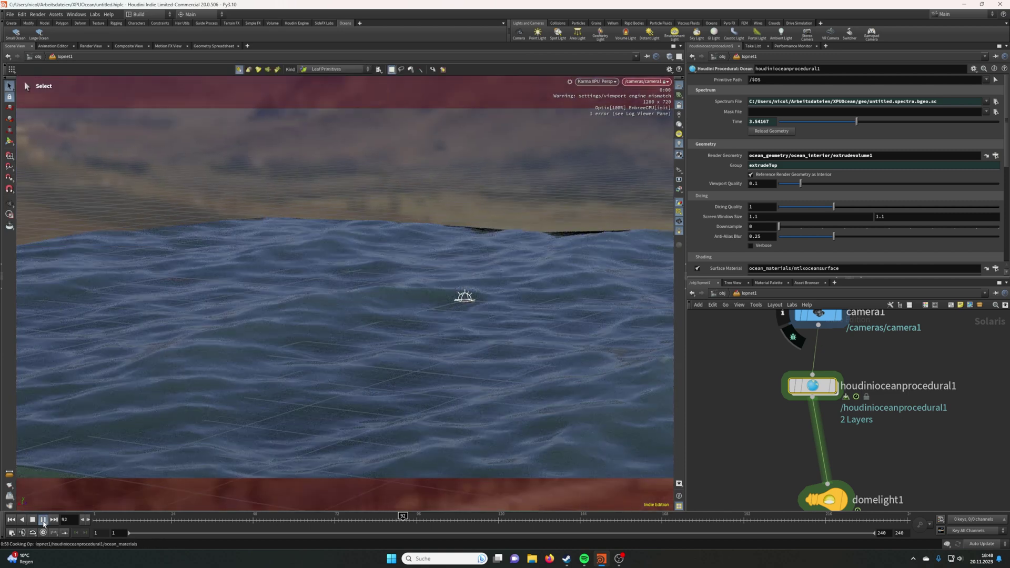
{"action": "left_click", "coordinate": [43, 521]}
{"action": "key", "text": "Escape"}
- Reframe the camera1 view to look across the ocean surface from low above the water
{"action": "left_click_drag", "start_coordinate": [241, 356], "coordinate": [307, 373]}
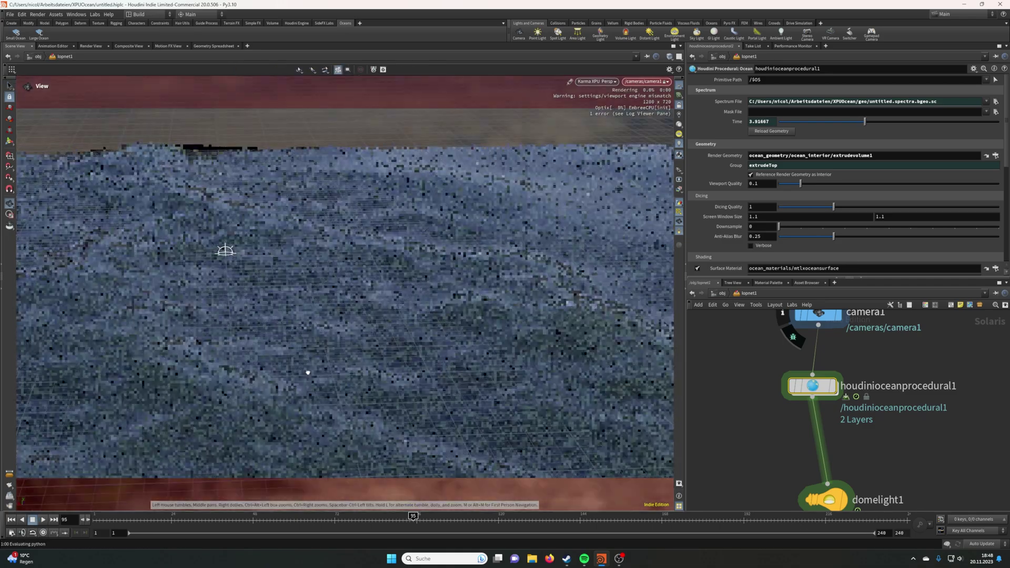
{"action": "middle_click_drag", "start_coordinate": [306, 368], "coordinate": [424, 374]}
{"action": "left_click_drag", "start_coordinate": [299, 383], "coordinate": [303, 286]}
{"action": "scroll", "coordinate": [341, 333], "scroll_direction": "down", "scroll_amount": 3}
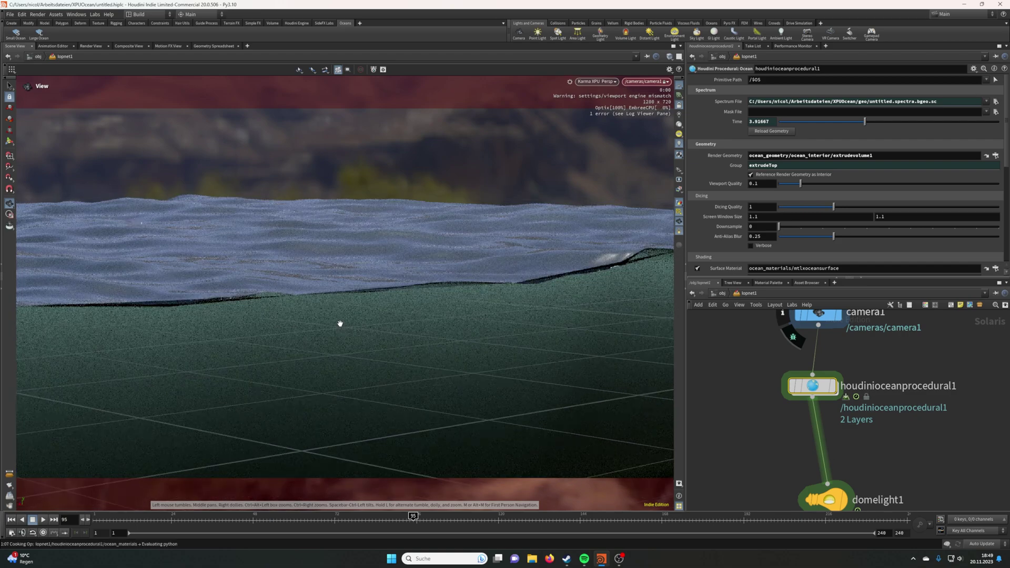
{"action": "left_click_drag", "start_coordinate": [340, 324], "coordinate": [338, 327]}
{"action": "middle_click_drag", "start_coordinate": [316, 320], "coordinate": [467, 375]}
{"action": "right_click_drag", "start_coordinate": [362, 348], "coordinate": [451, 345]}
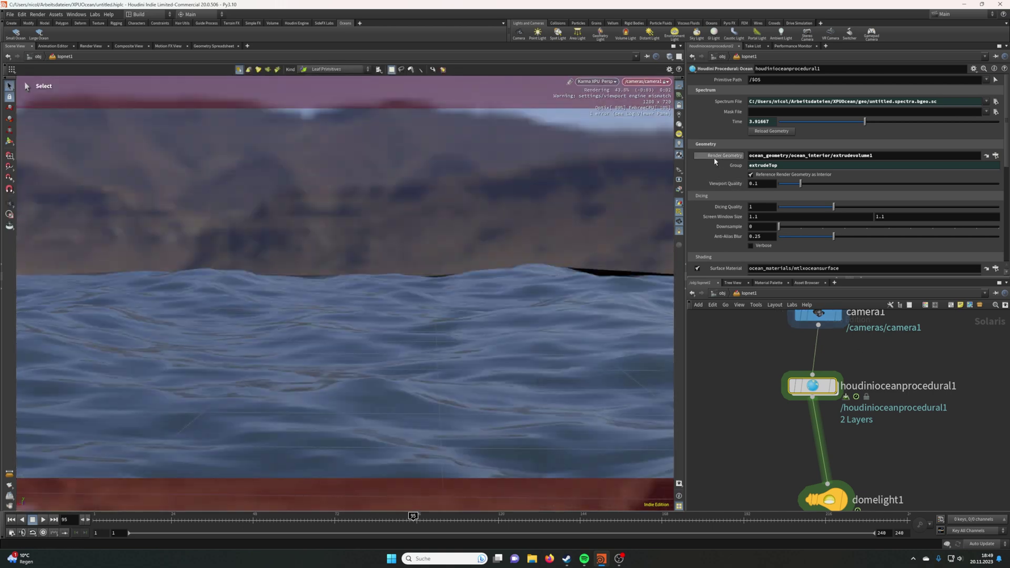
- Examine the shading parameters of houdinioceanprocedural1 and its mtlxoceansurface and mtlxoceansurface_proxy materials
{"action": "scroll", "coordinate": [714, 161], "scroll_direction": "down", "scroll_amount": 5}
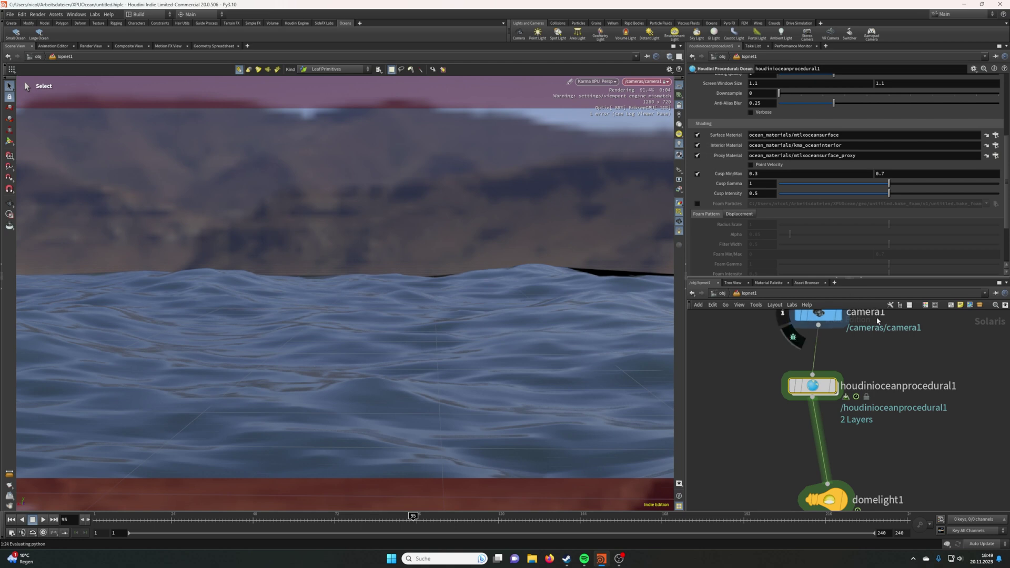
{"action": "scroll", "coordinate": [738, 224], "scroll_direction": "down", "scroll_amount": 3}
{"action": "scroll", "coordinate": [738, 225], "scroll_direction": "up", "scroll_amount": 7}
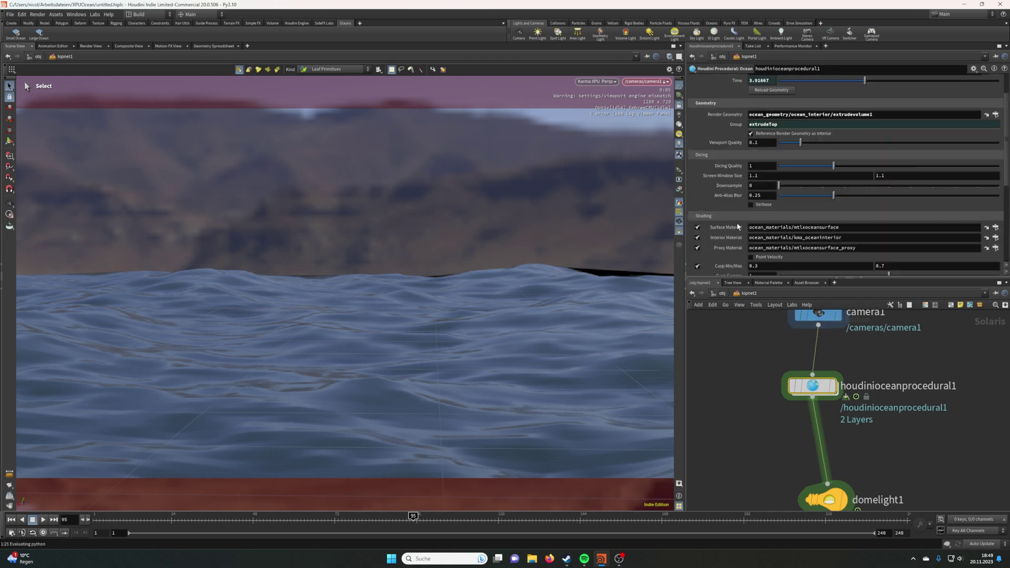
{"action": "left_click", "coordinate": [988, 217]}
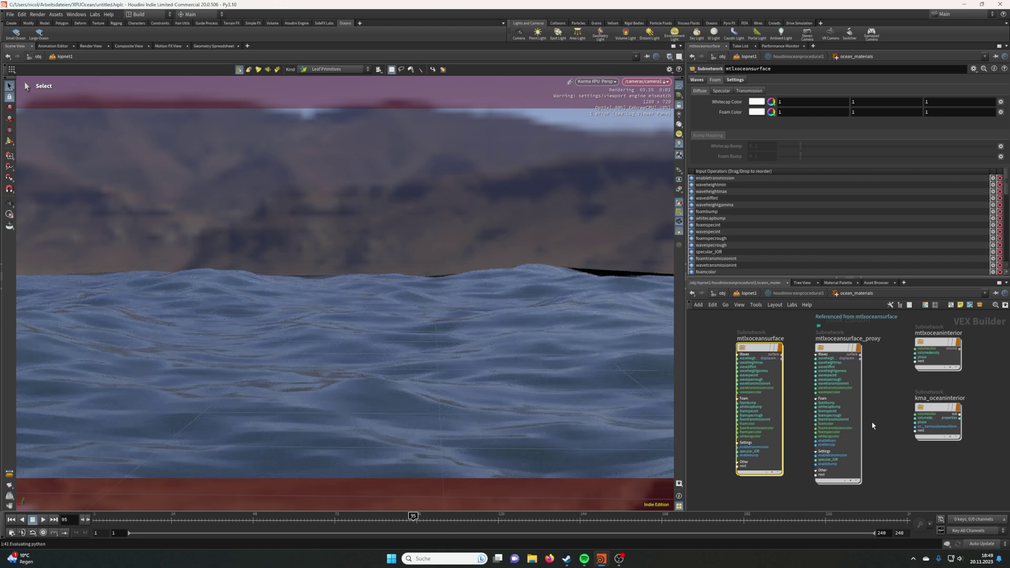
{"action": "left_click", "coordinate": [838, 353]}
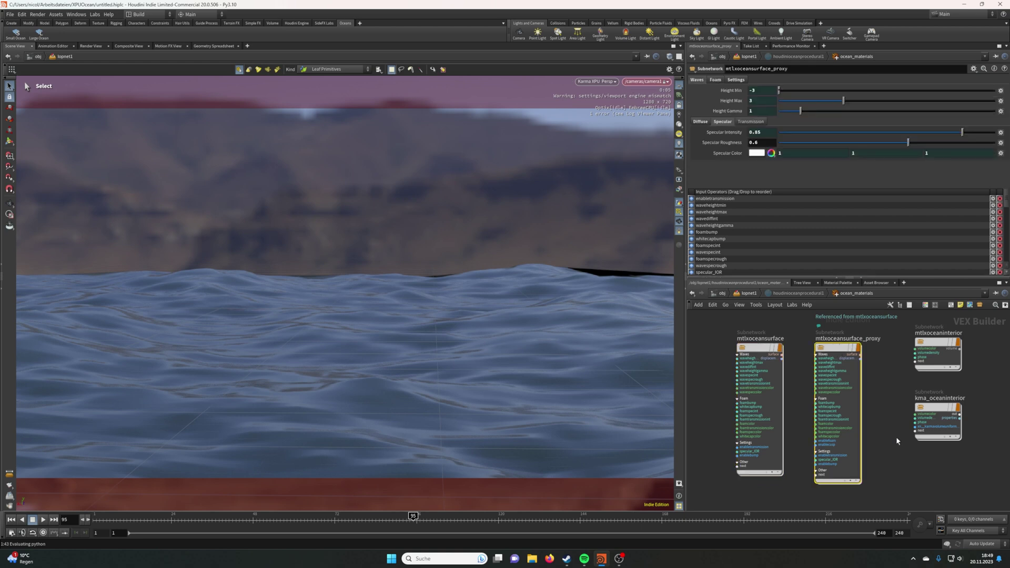
{"action": "left_click", "coordinate": [772, 366]}
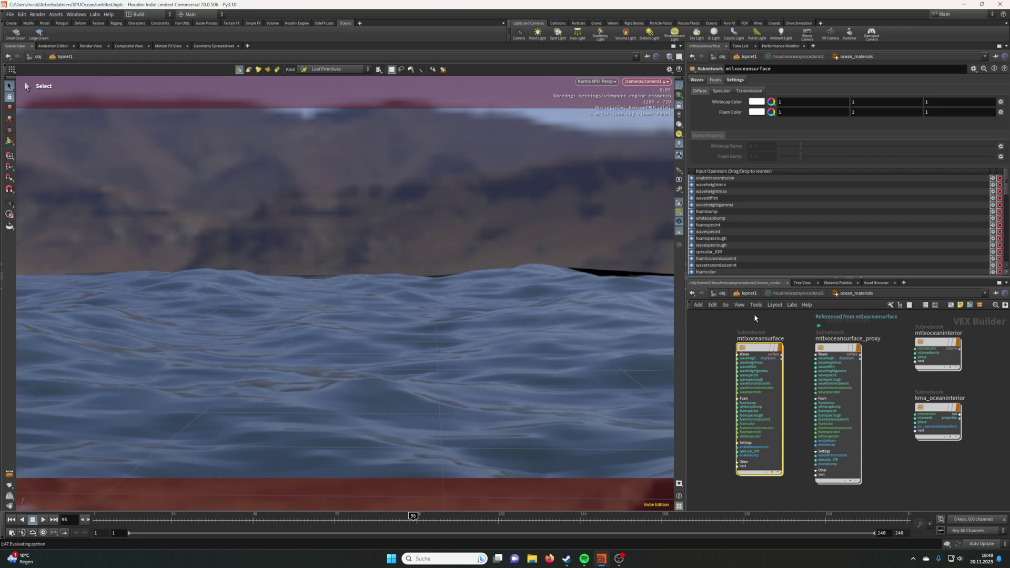
{"action": "key", "text": "u"}
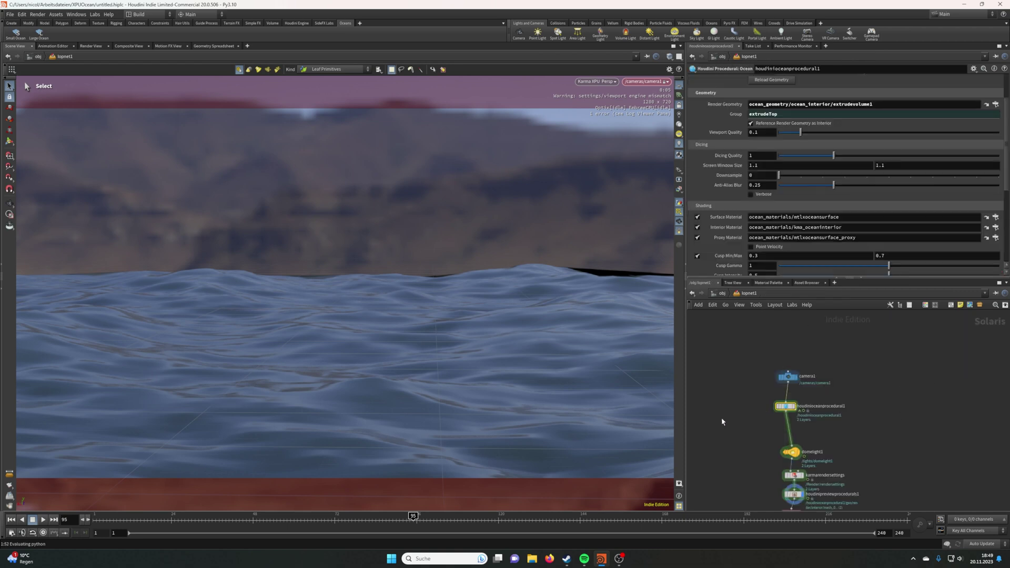
- Bake the foam particles for frames 1 to 248 with the bake_foam file cache inside houdinioceanprocedural1's ocean_surface network
{"action": "double_click", "coordinate": [787, 409]}
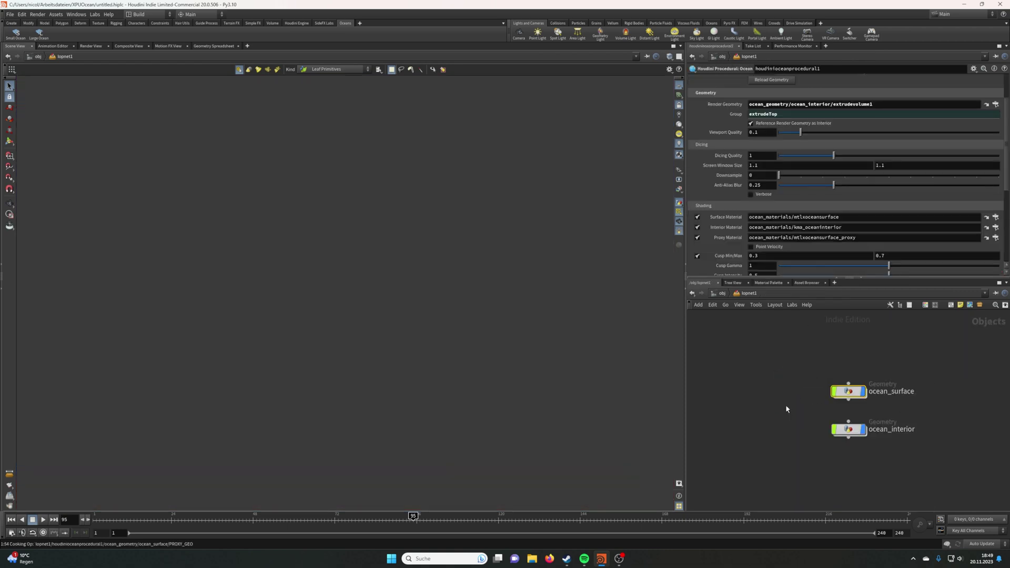
{"action": "key", "text": "u"}
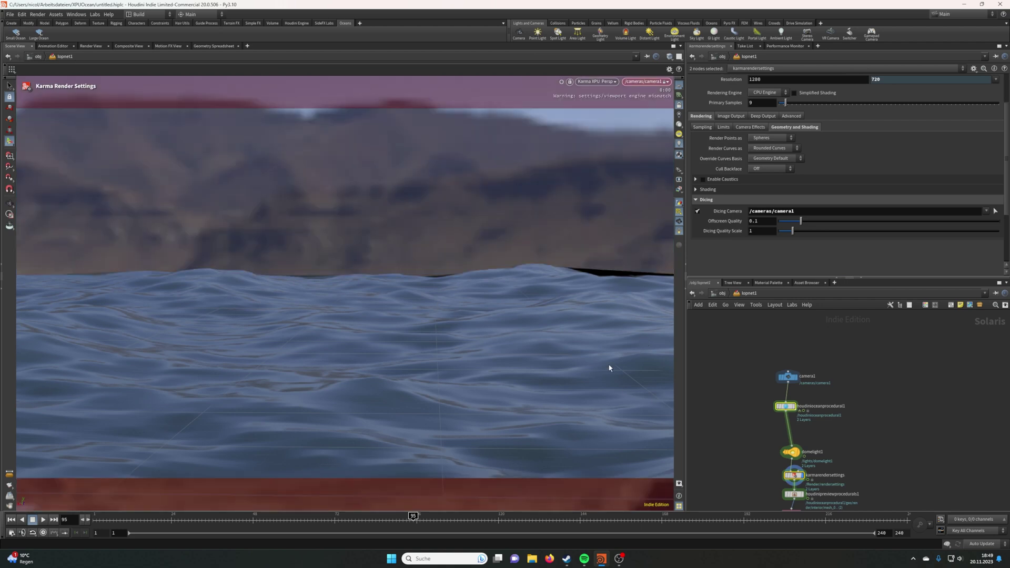
{"action": "double_click", "coordinate": [784, 407]}
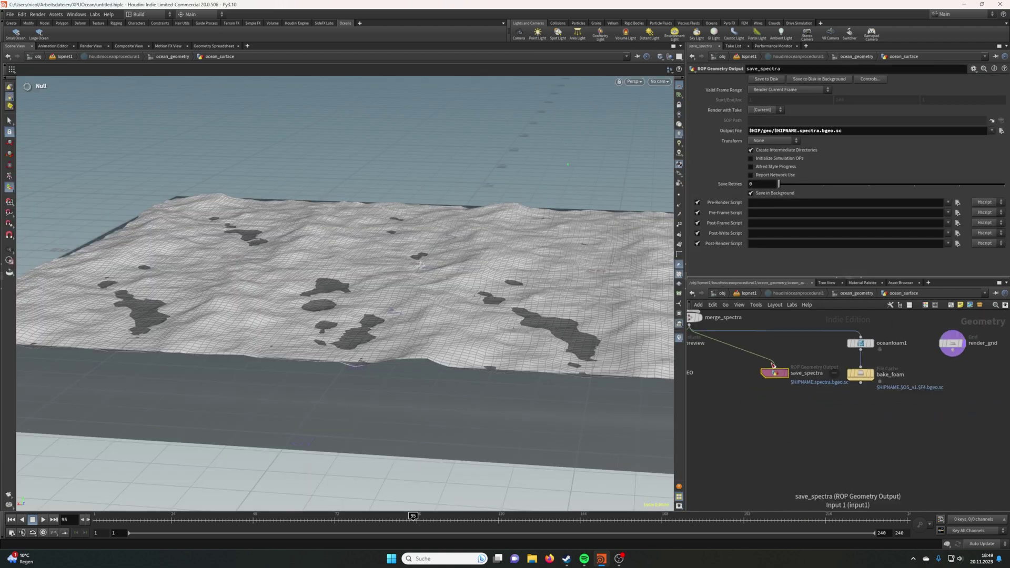
{"action": "scroll", "coordinate": [823, 399], "scroll_direction": "up", "scroll_amount": 5}
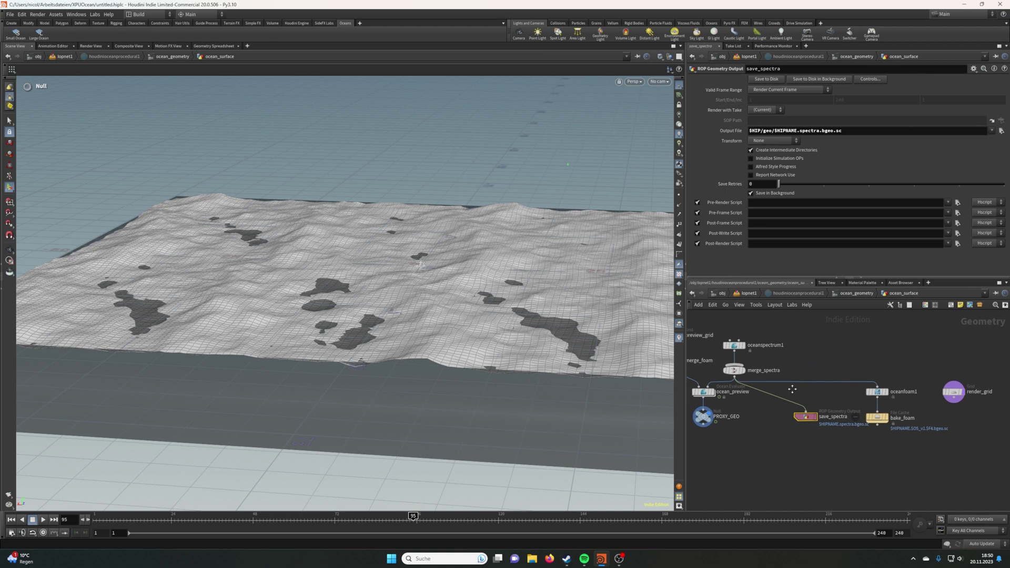
{"action": "left_click", "coordinate": [868, 417]}
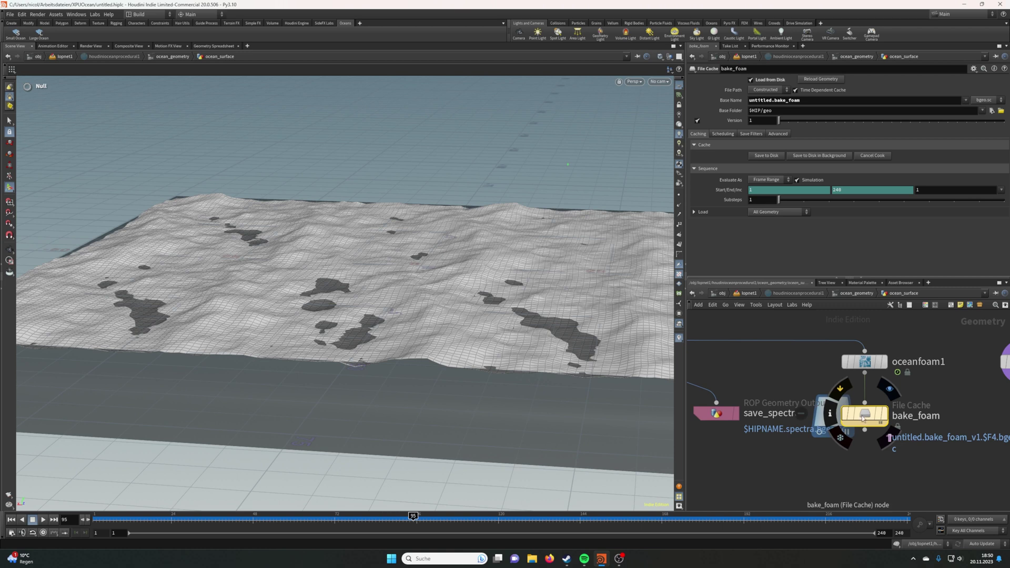
{"action": "middle_click_drag", "start_coordinate": [773, 359], "coordinate": [851, 365]}
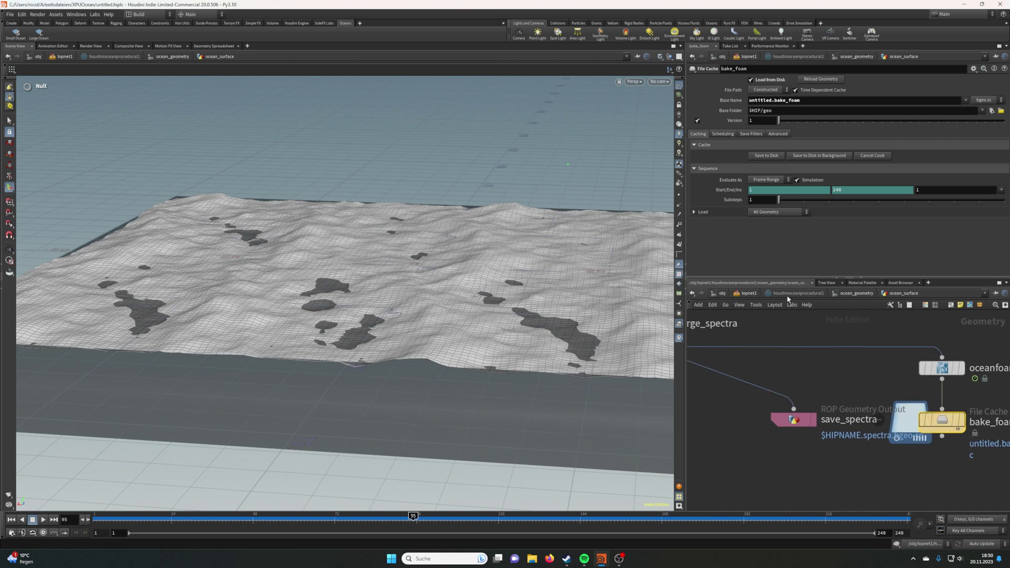
- Return to lopnet1 and reload the geometry of houdinioceanprocedural1
{"action": "left_click", "coordinate": [756, 295]}
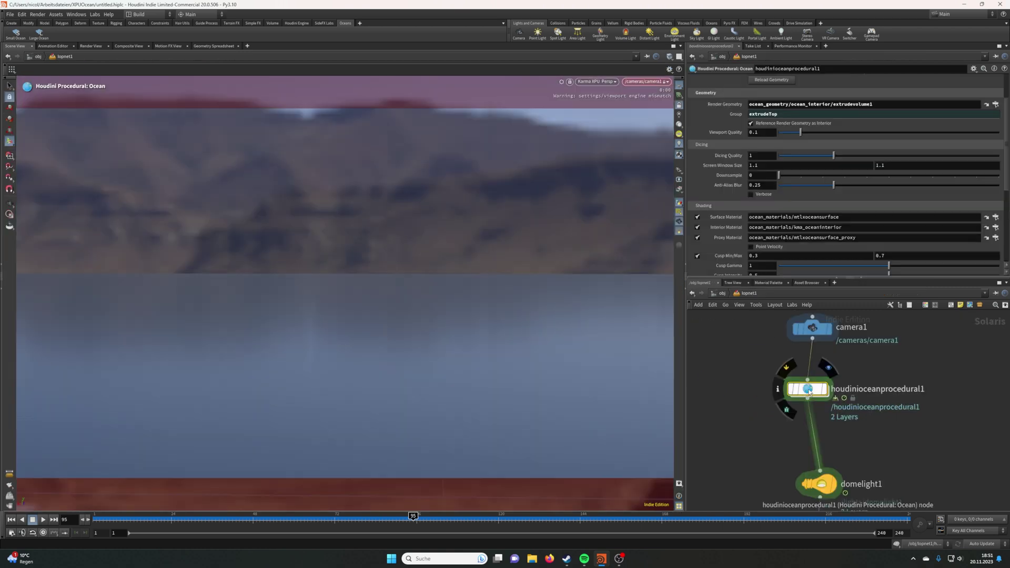
{"action": "scroll", "coordinate": [724, 202], "scroll_direction": "up", "scroll_amount": 4}
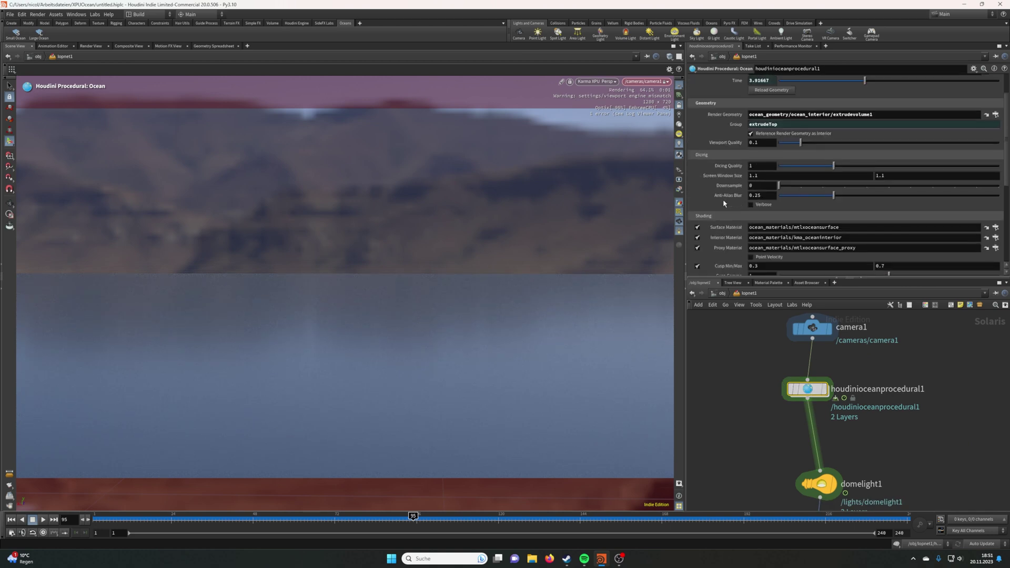
{"action": "left_click", "coordinate": [772, 131]}
{"action": "scroll", "coordinate": [746, 168], "scroll_direction": "down", "scroll_amount": 14}
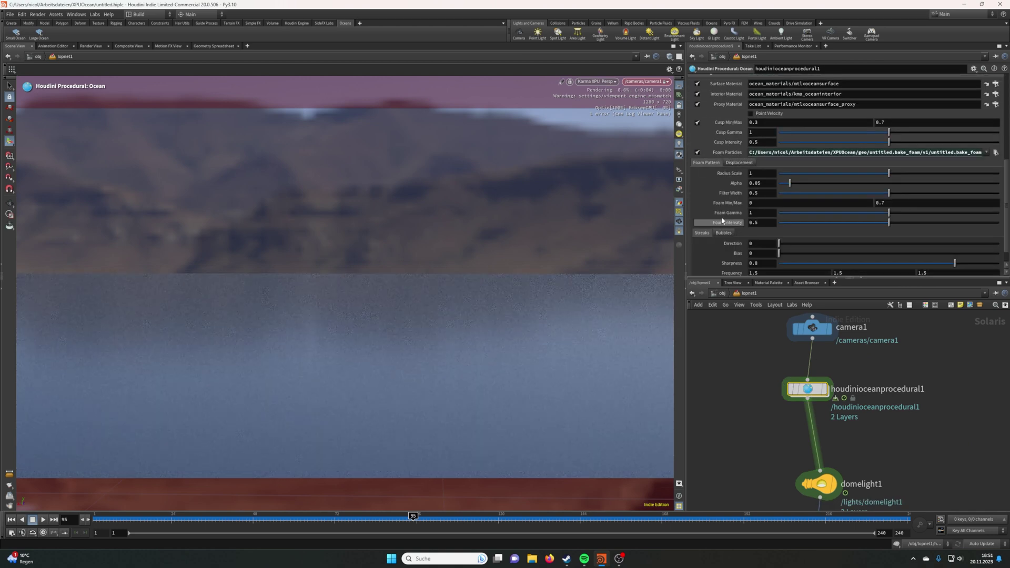
- Set houdinipreviewprocedurals1 as the displayed node of the LOP network
{"action": "middle_click_drag", "start_coordinate": [762, 417], "coordinate": [737, 324]}
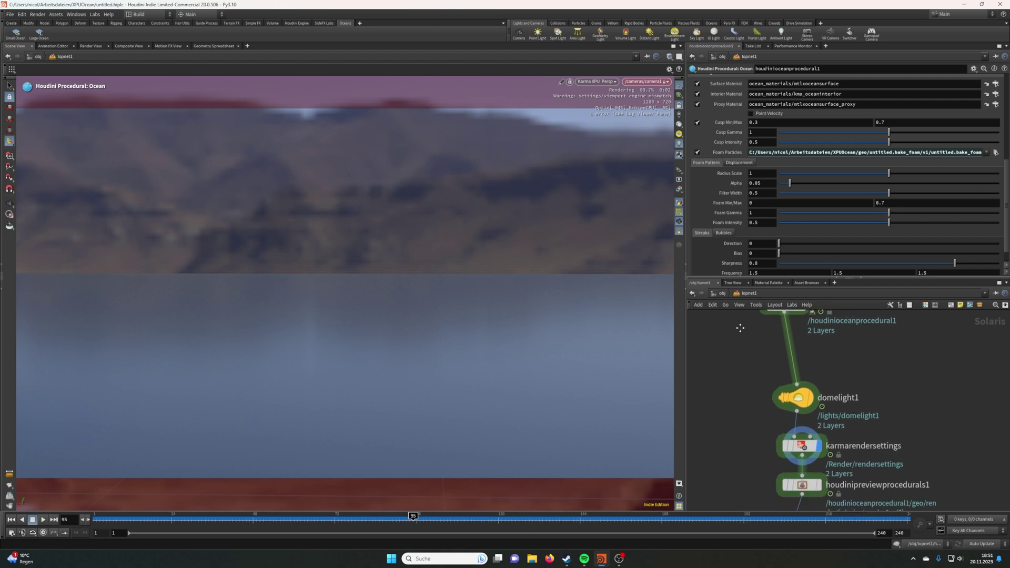
{"action": "middle_click_drag", "start_coordinate": [764, 419], "coordinate": [745, 348]}
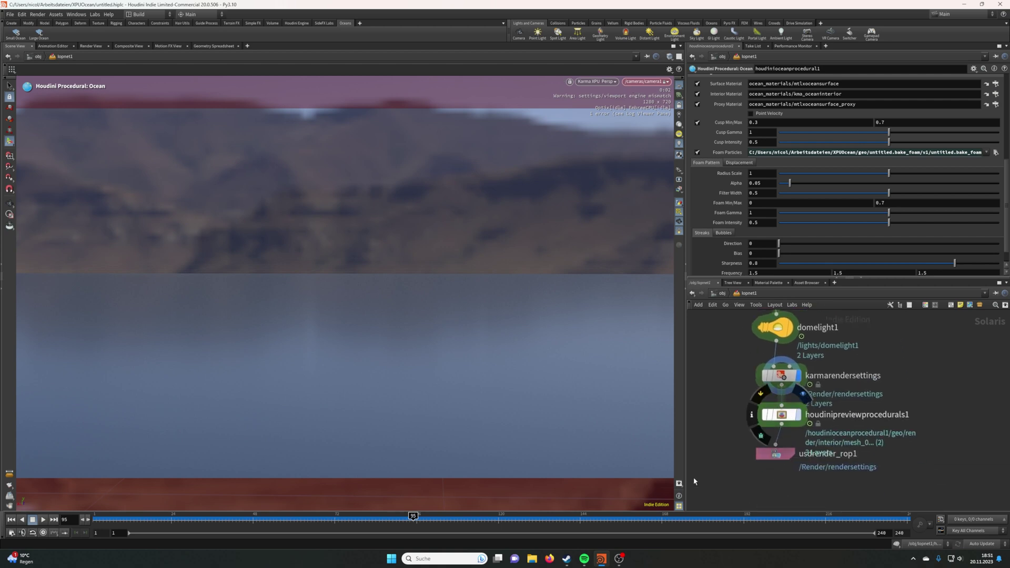
{"action": "left_click", "coordinate": [798, 414]}
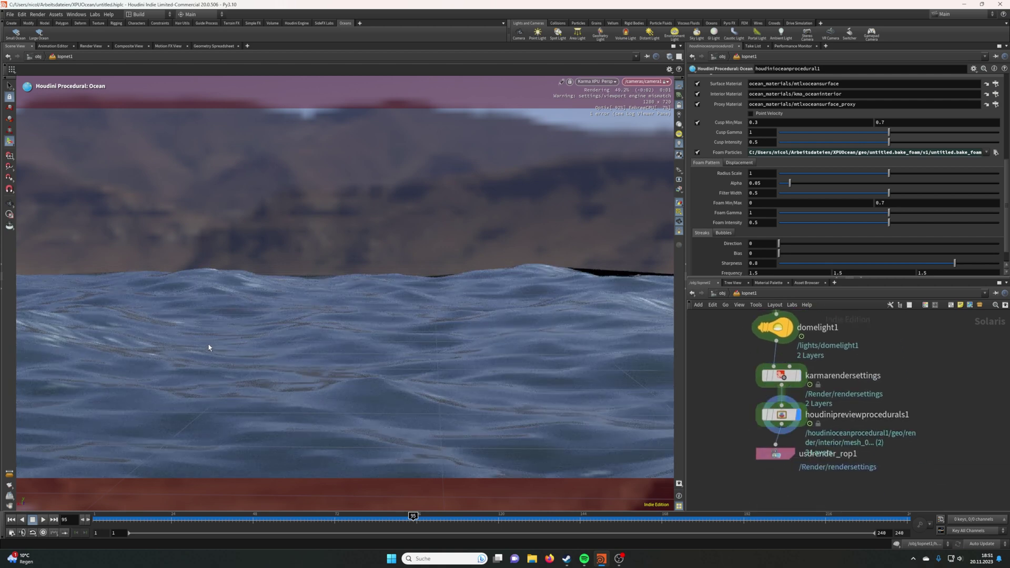
- Reframe the camera1 view to look across the foamy wave crests, with the horizon in the upper part of the image
{"action": "left_click_drag", "start_coordinate": [248, 331], "coordinate": [163, 342], "text": "alt"}
{"action": "middle_click_drag", "start_coordinate": [163, 342], "coordinate": [309, 316], "text": "alt"}
{"action": "left_click_drag", "start_coordinate": [309, 315], "coordinate": [361, 354]}
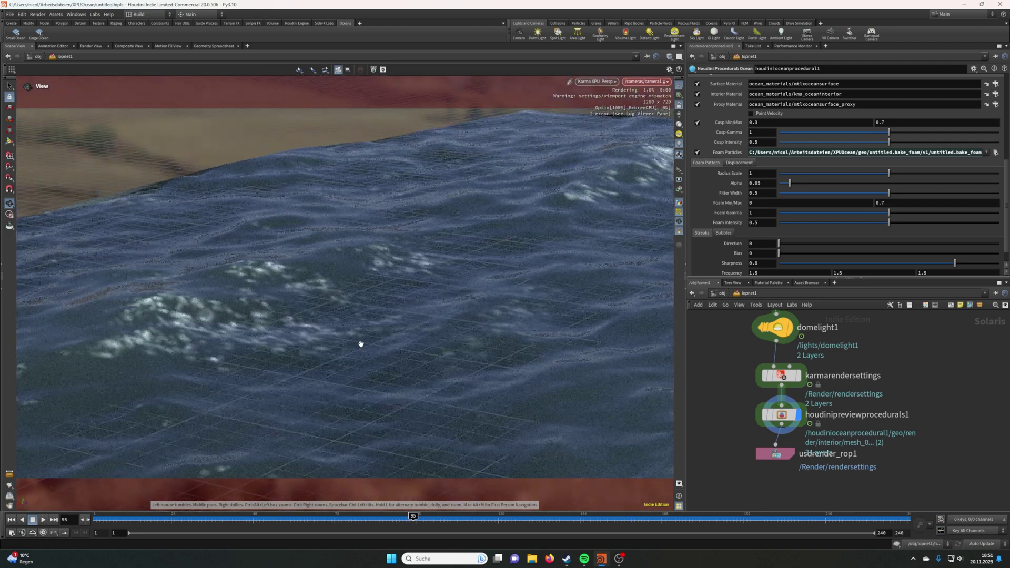
{"action": "key", "text": "Return"}
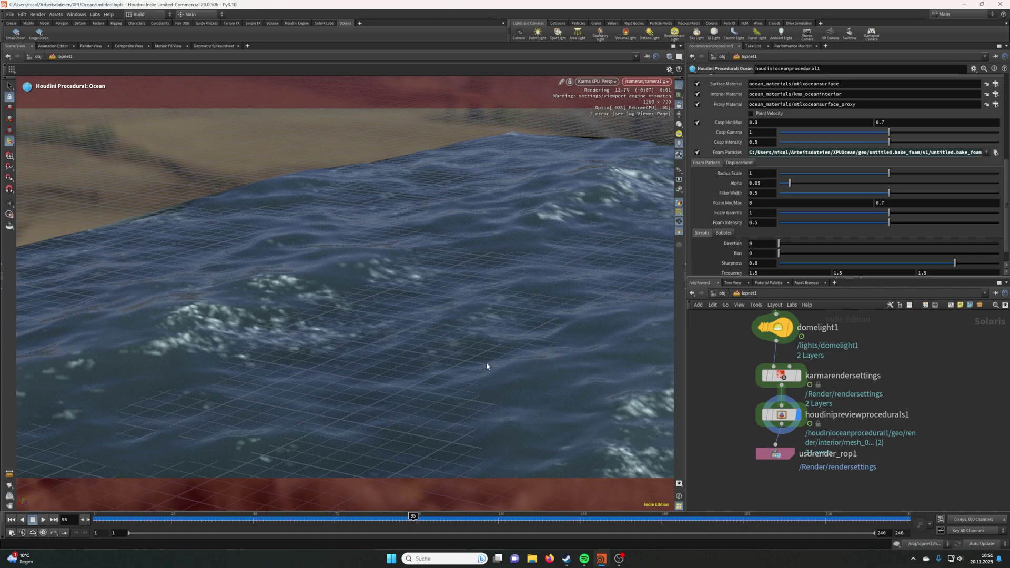
{"action": "key", "text": "Escape"}
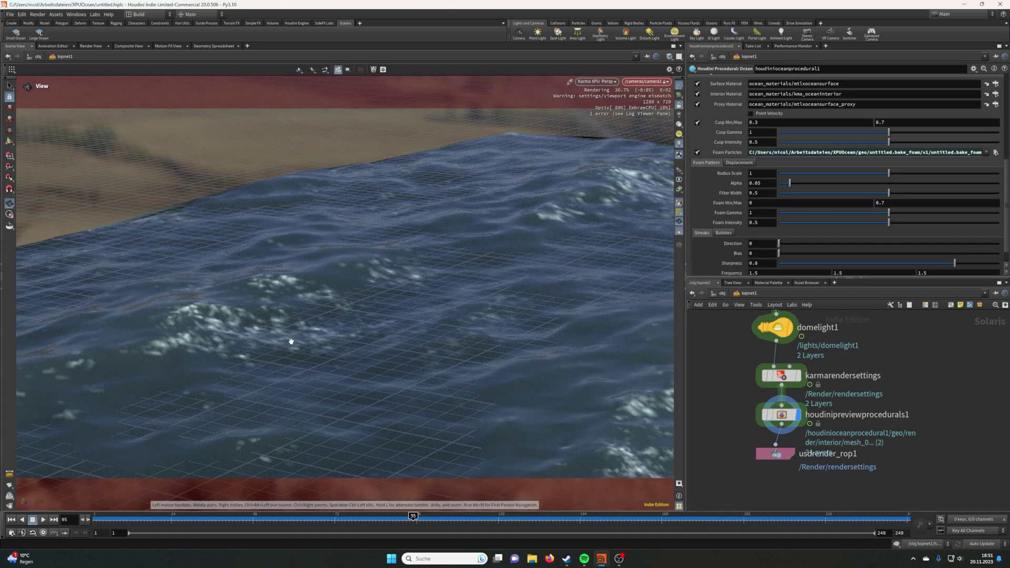
{"action": "left_click_drag", "start_coordinate": [288, 341], "coordinate": [310, 334]}
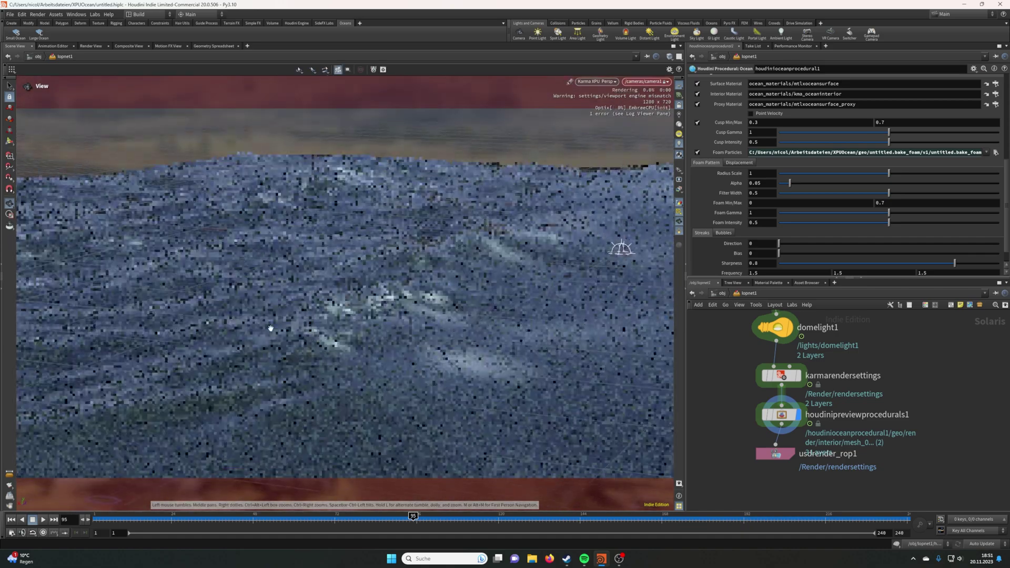
{"action": "left_click_drag", "start_coordinate": [454, 366], "coordinate": [363, 351]}
{"action": "key", "text": "Escape"}
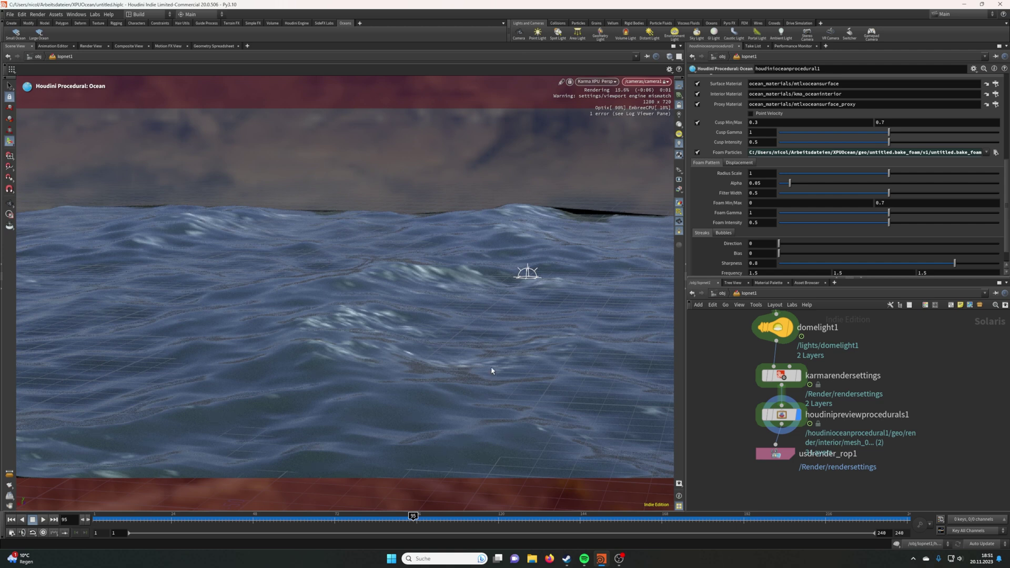
- Spread out usdrender_rop1 and houdinipreviewprocedurals1 in the network and select karmarendersettings
{"action": "left_click_drag", "start_coordinate": [776, 453], "coordinate": [782, 468]}
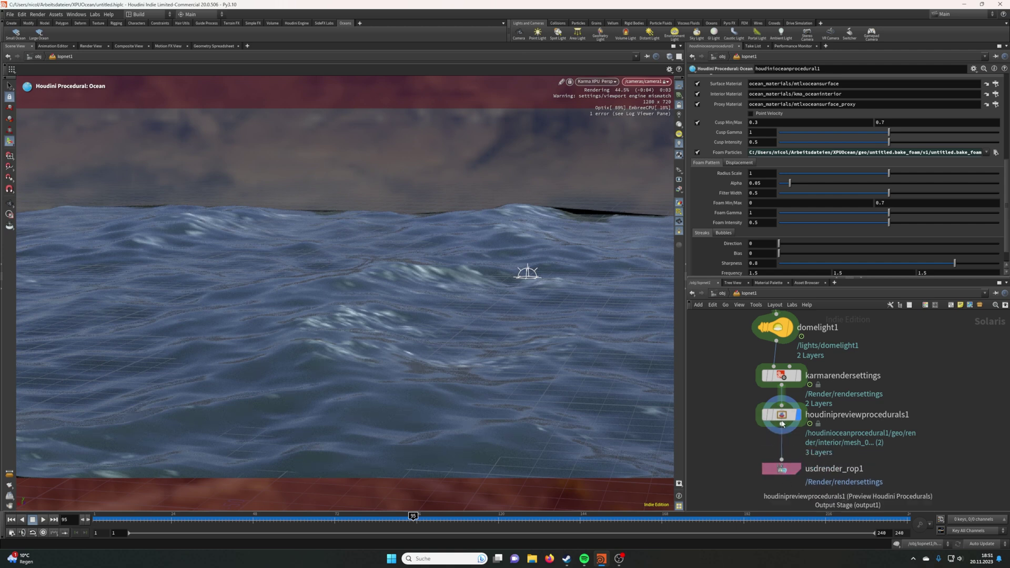
{"action": "left_click_drag", "start_coordinate": [781, 414], "coordinate": [844, 420]}
{"action": "left_click", "coordinate": [799, 373]}
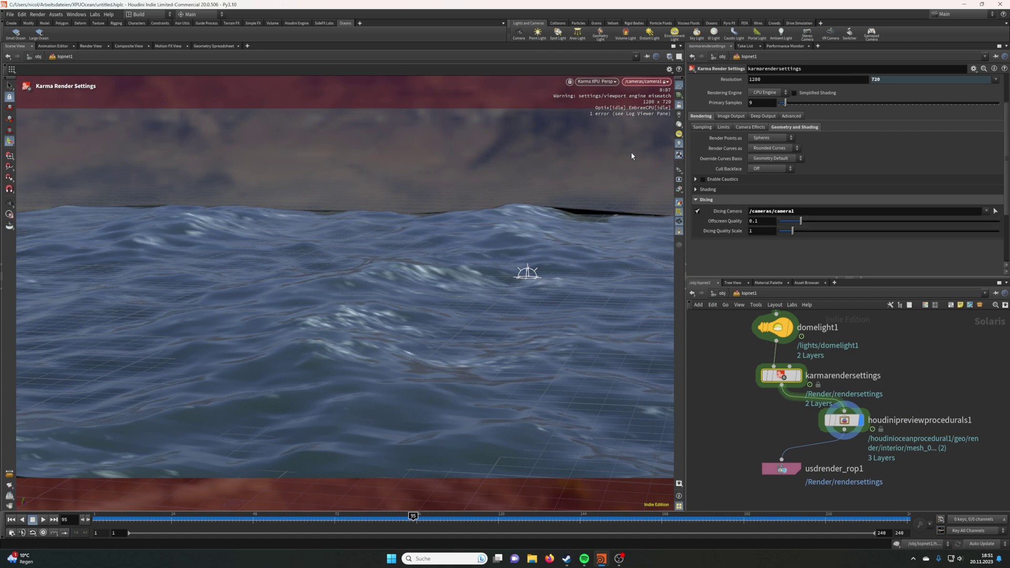
- Switch the viewport to Houdini GL, untie the view from camera1 and orbit out to see the whole ocean surface
{"action": "left_click", "coordinate": [596, 82]}
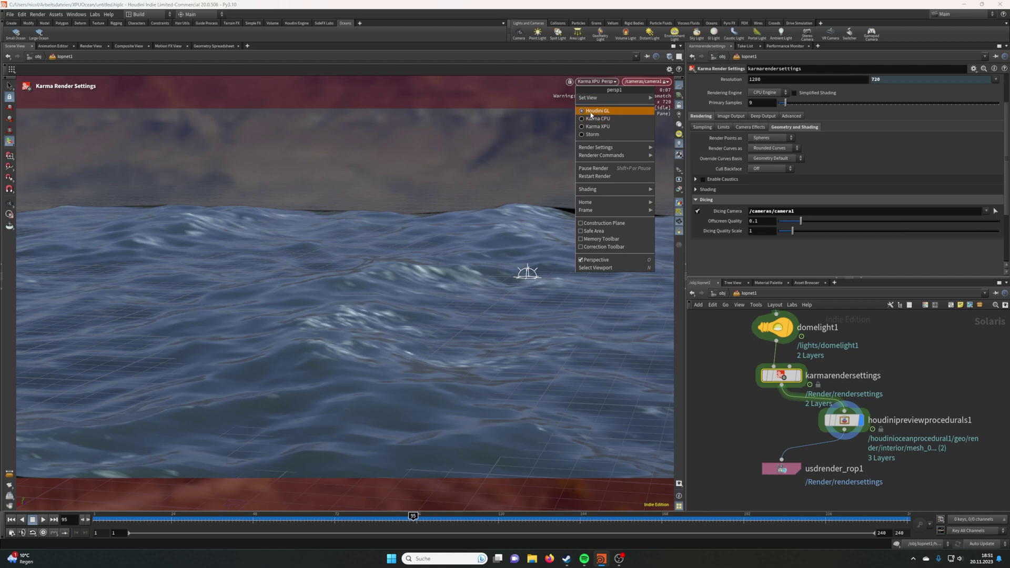
{"action": "left_click", "coordinate": [590, 111]}
{"action": "left_click", "coordinate": [645, 81]}
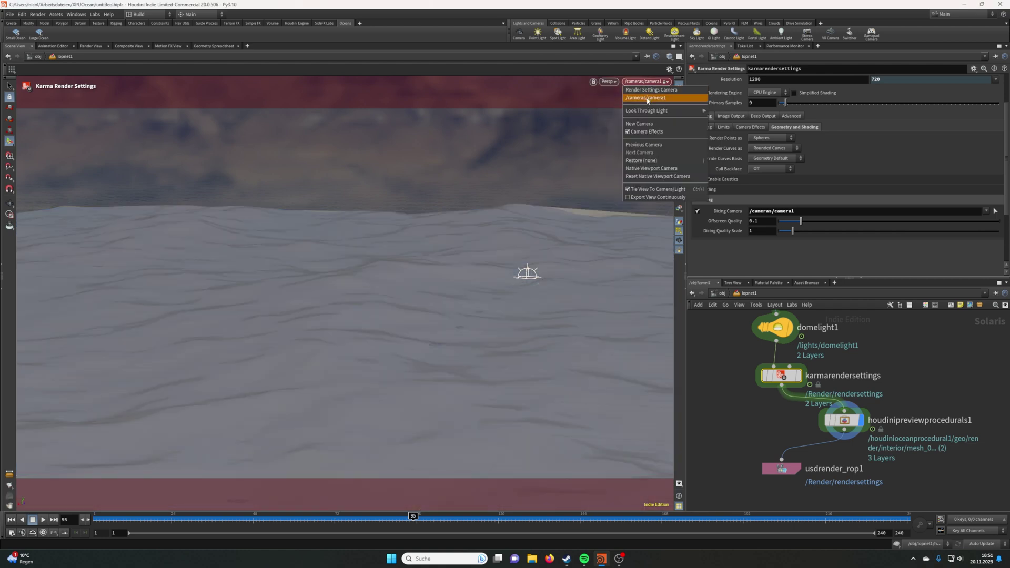
{"action": "left_click", "coordinate": [667, 79]}
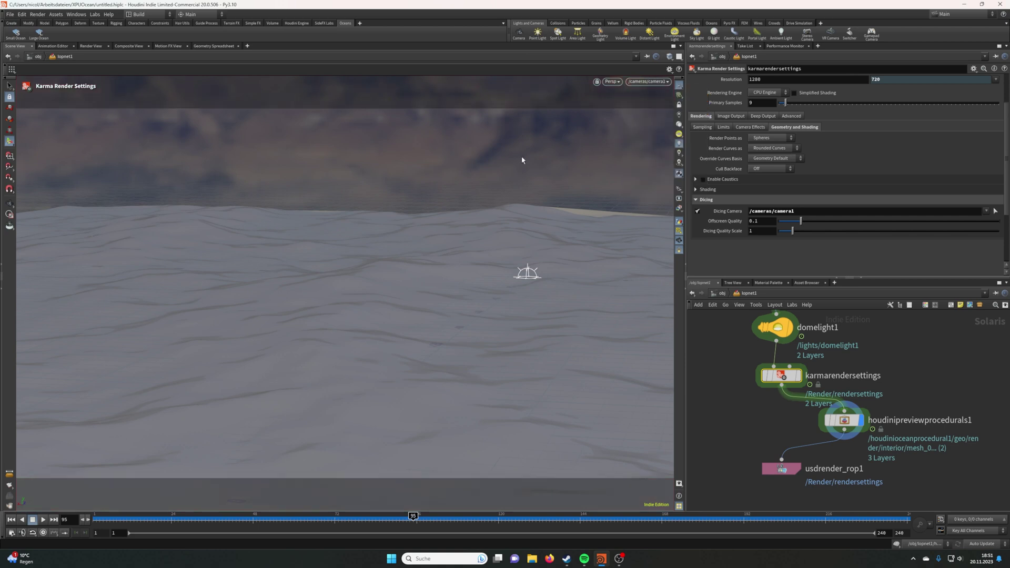
{"action": "left_click", "coordinate": [680, 105]}
{"action": "left_click_drag", "start_coordinate": [519, 165], "coordinate": [425, 257], "text": "alt"}
{"action": "scroll", "coordinate": [425, 256], "scroll_direction": "down", "scroll_amount": 5}
{"action": "mouse_move", "coordinate": [425, 257]}
{"action": "middle_mouse_down", "text": "alt"}
{"action": "mouse_move", "coordinate": [458, 243]}
{"action": "mouse_move", "coordinate": [445, 265]}
{"action": "middle_mouse_up", "text": "alt"}
- Set the viewport shading to Smooth Wire Shaded and examine the ocean mesh's dicing from several angles
{"action": "left_click", "coordinate": [671, 58]}
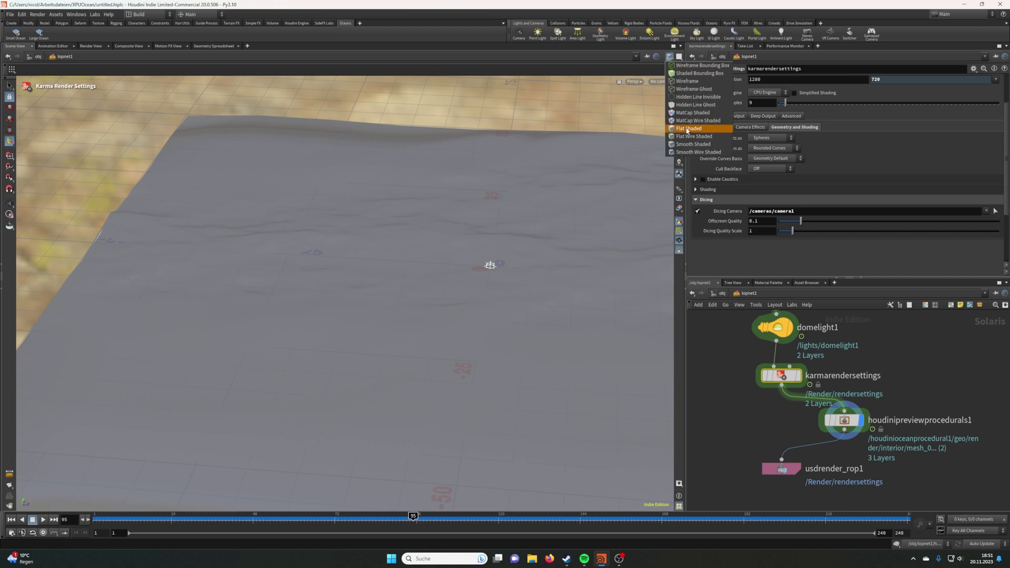
{"action": "left_click", "coordinate": [698, 152]}
{"action": "key", "text": "Escape"}
{"action": "mouse_move", "coordinate": [450, 225]}
{"action": "left_mouse_down"}
{"action": "mouse_move", "coordinate": [533, 237]}
{"action": "mouse_move", "coordinate": [535, 266]}
{"action": "left_mouse_up"}
{"action": "left_click_drag", "start_coordinate": [401, 305], "coordinate": [238, 214]}
{"action": "left_click_drag", "start_coordinate": [319, 237], "coordinate": [476, 265]}
{"action": "scroll", "coordinate": [466, 256], "scroll_direction": "down", "scroll_amount": 6}
{"action": "scroll", "coordinate": [418, 249], "scroll_direction": "up", "scroll_amount": 7}
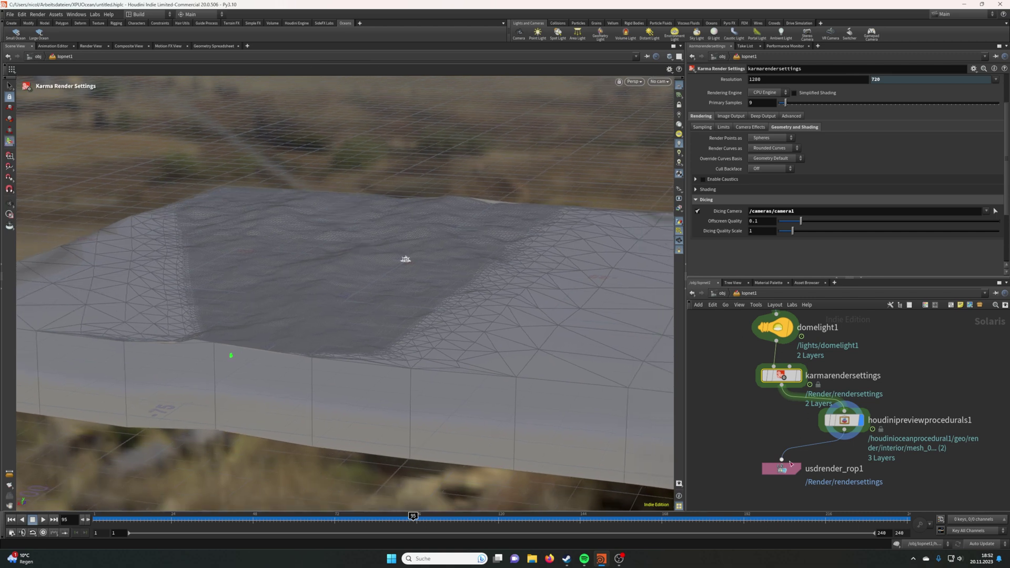
- Render the current frame of usdrender_rop1 to MPlay and enlarge the MPlay window
{"action": "left_click_drag", "start_coordinate": [782, 475], "coordinate": [794, 472]}
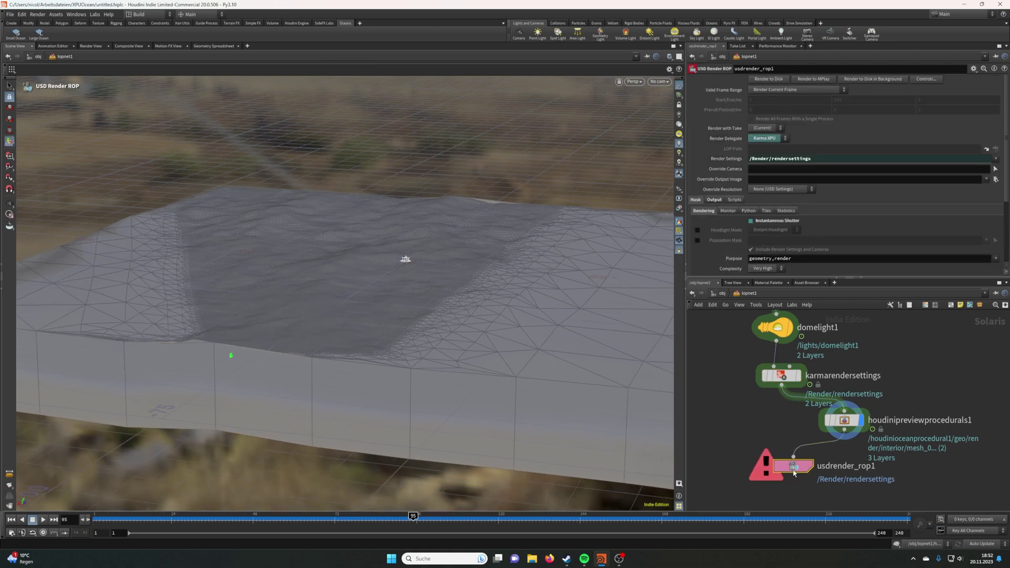
{"action": "left_click", "coordinate": [817, 80]}
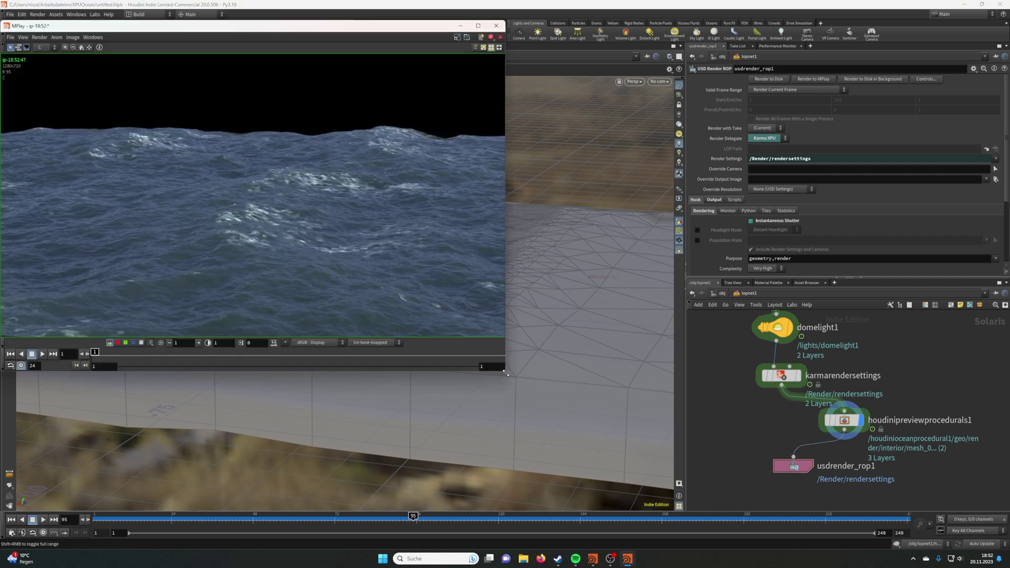
{"action": "left_click_drag", "start_coordinate": [504, 372], "coordinate": [722, 481]}
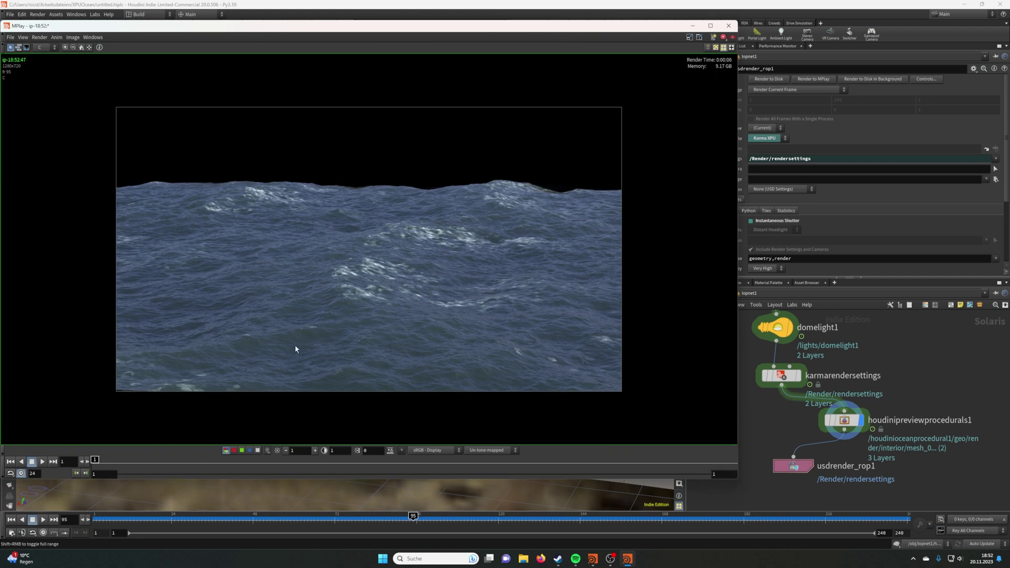